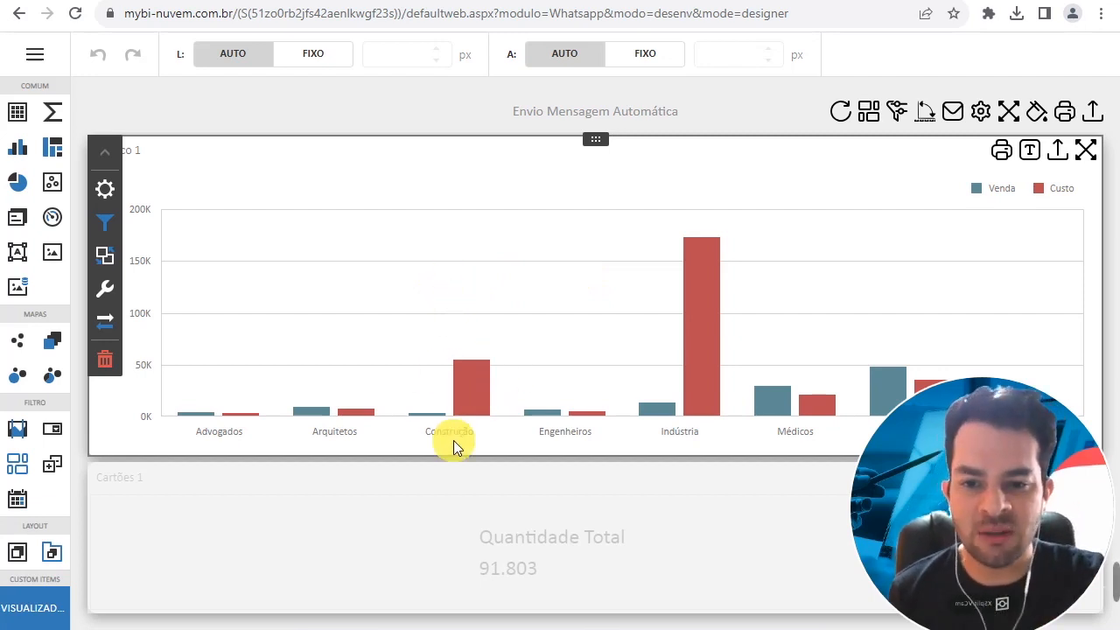
- Examine the Venda and Custo bars per category in the Gráfico 1 chart and the Quantidade Total card
mouse_move(461, 406)
mouse_move(663, 400)
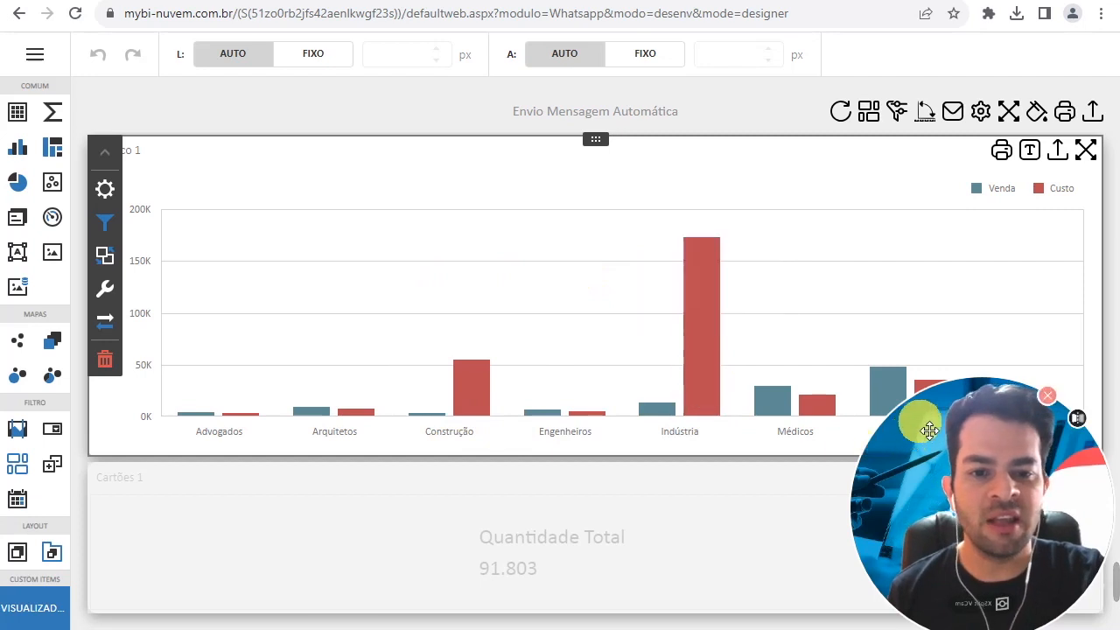
drag(889, 418, 916, 450)
drag(974, 493, 1035, 522)
click(430, 260)
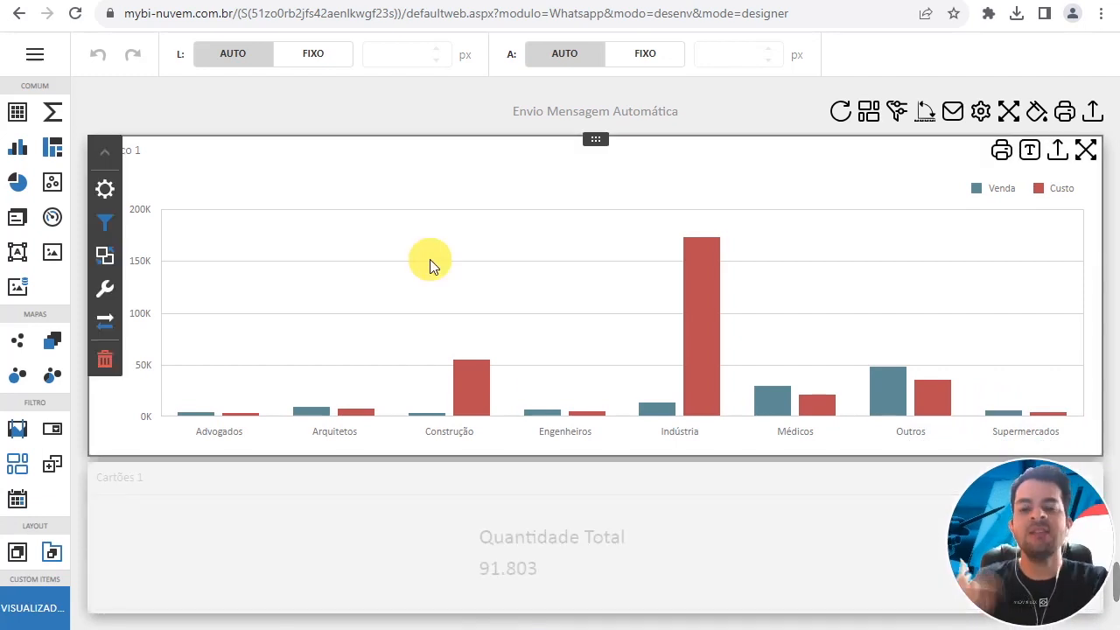
mouse_move(482, 398)
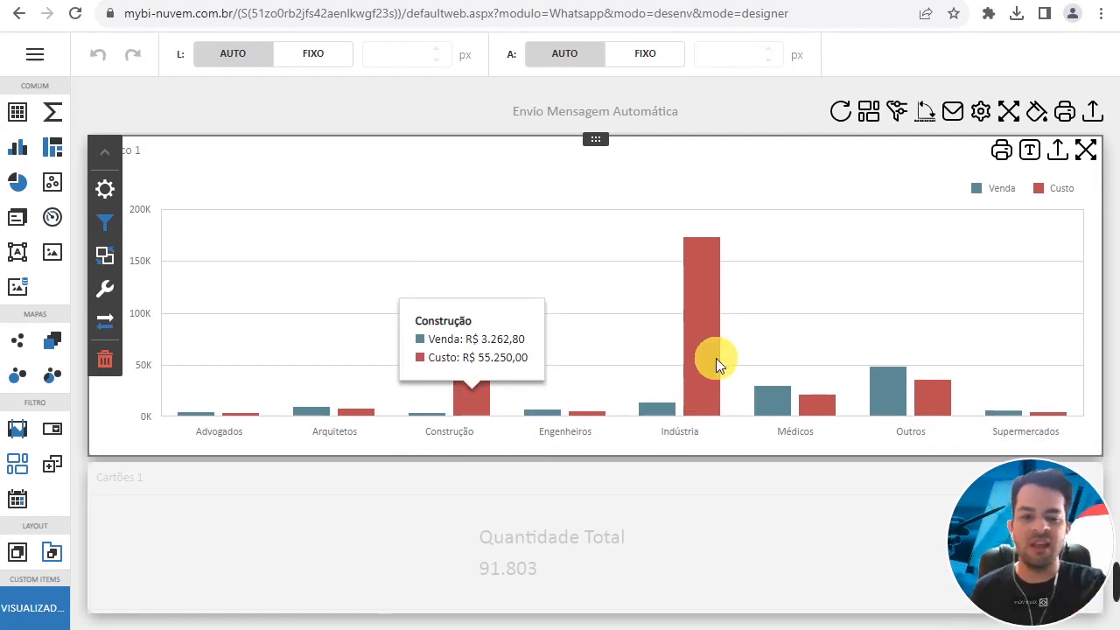
click(535, 506)
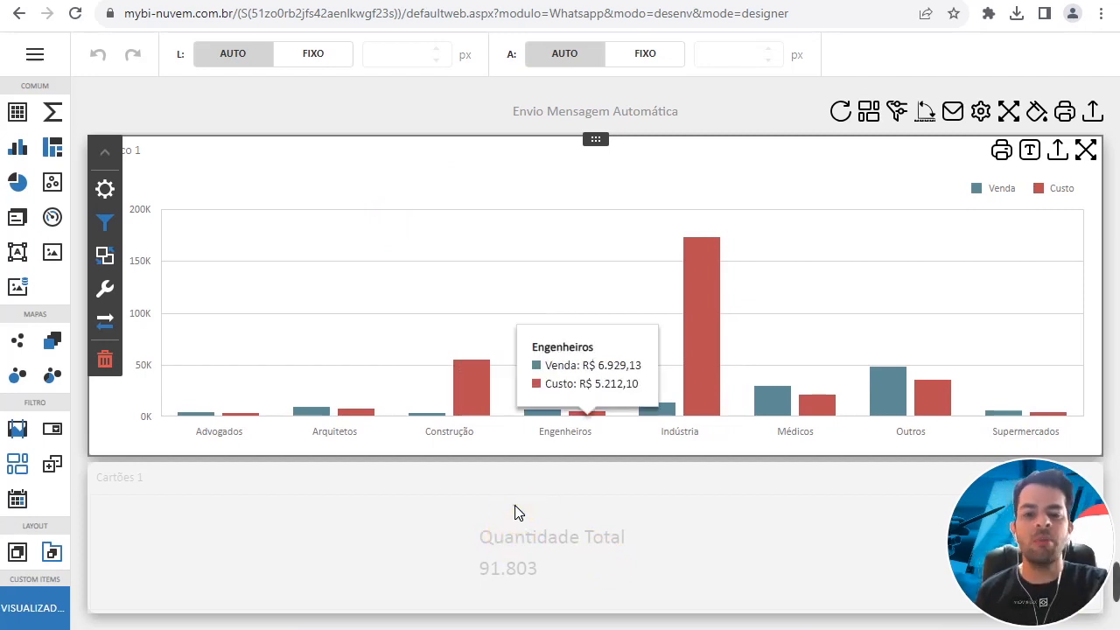
click(514, 506)
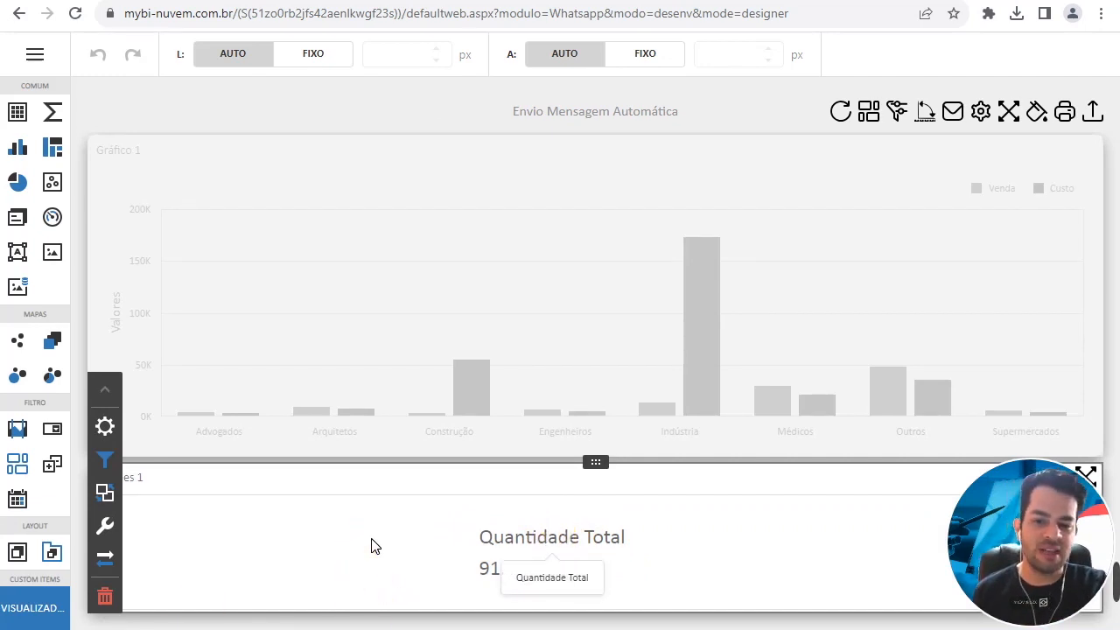
click(512, 383)
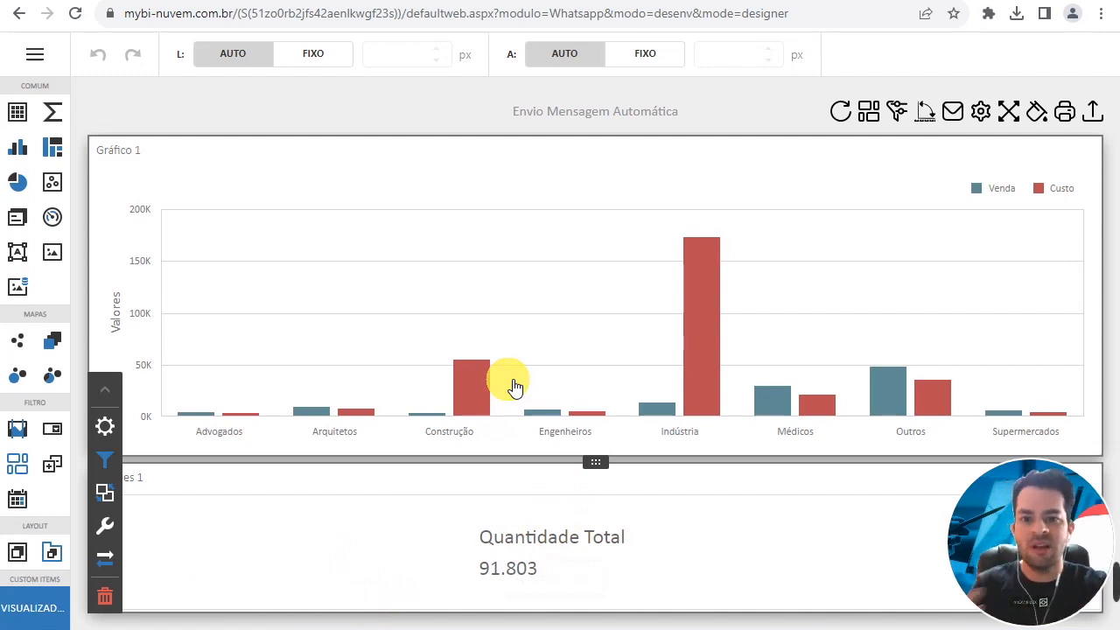
click(538, 524)
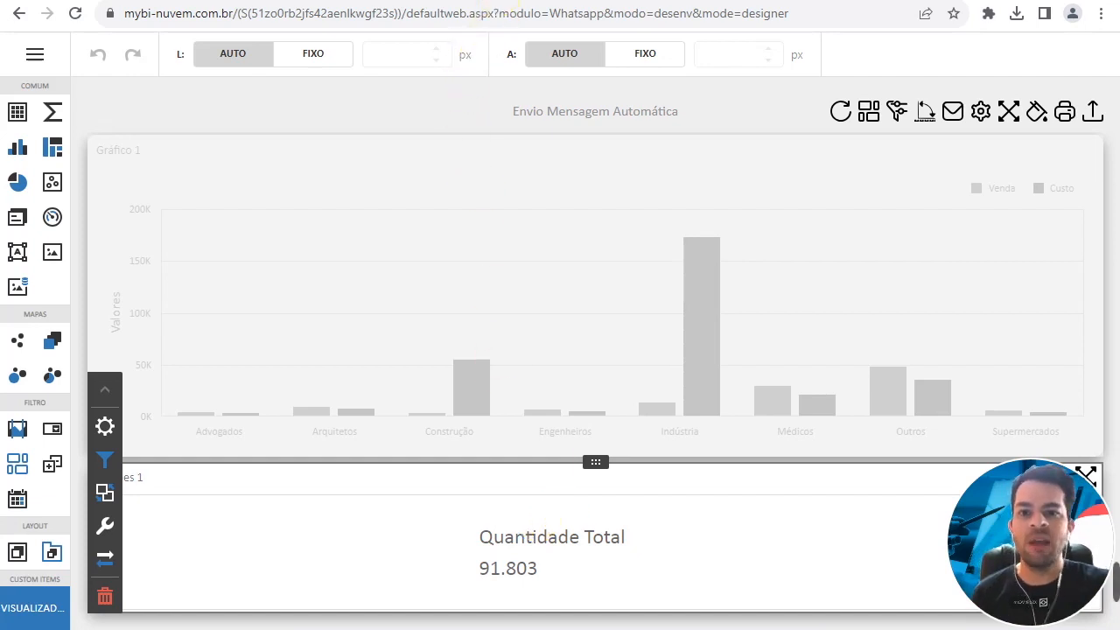
- Read through the WhatsApp sending configuration page in the help manual and return to the dashboard designer
click(504, 1)
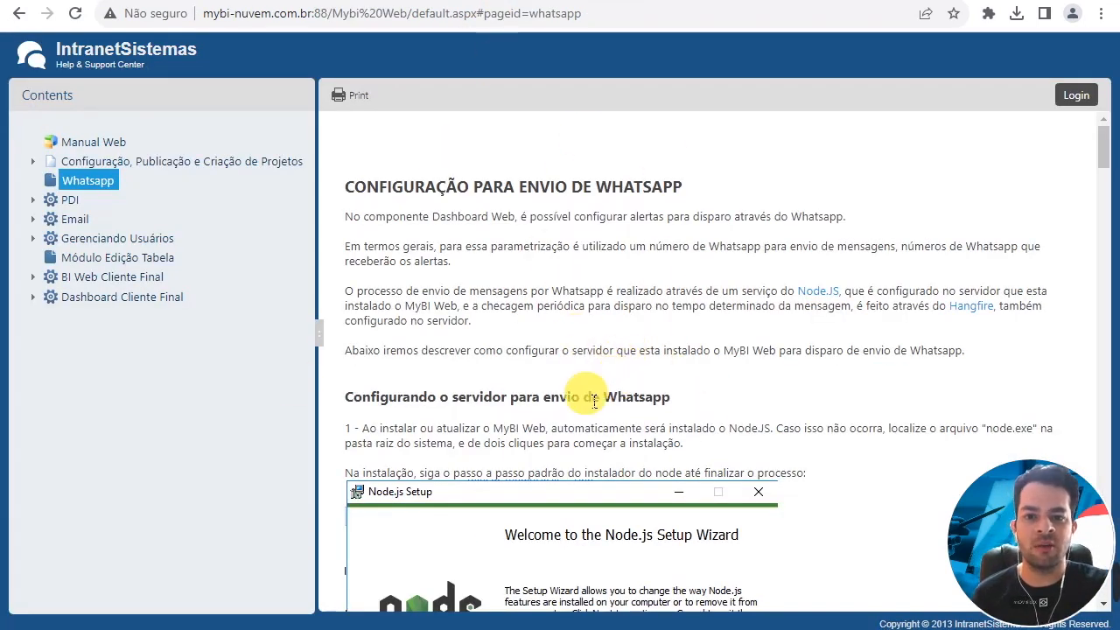
scroll(592, 411, down, 10)
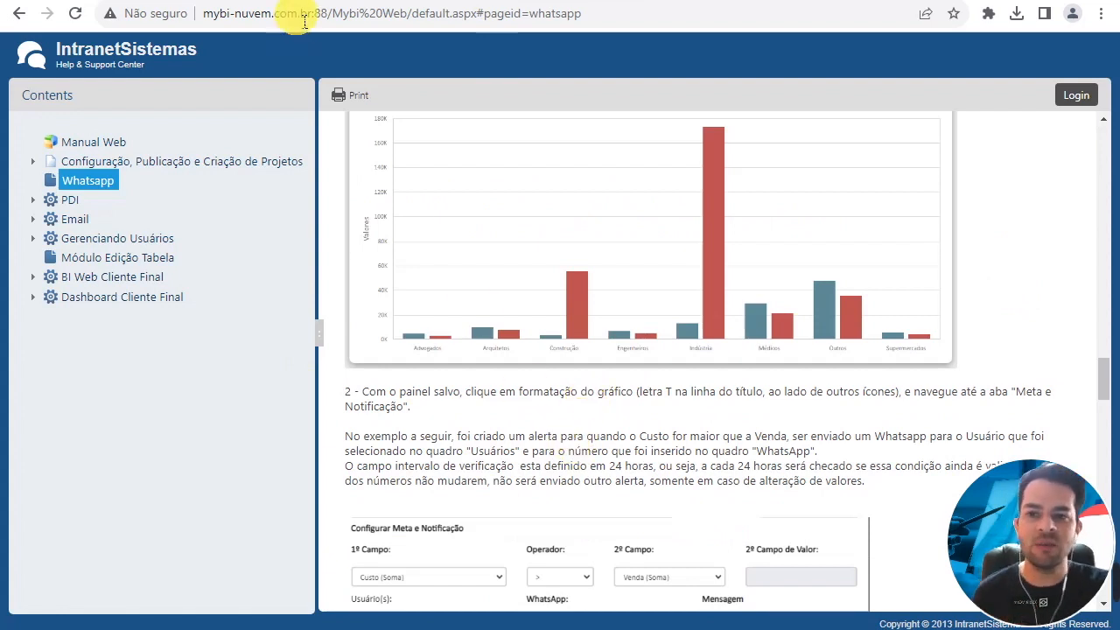
click(289, 0)
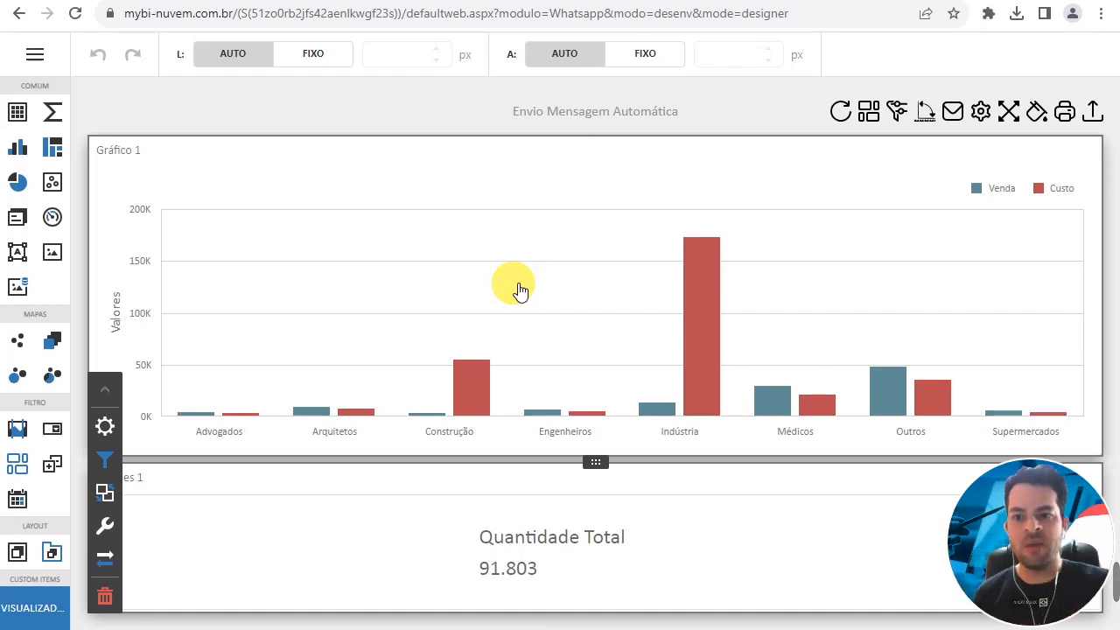
- Open the Meta e Notificação settings of the Gráfico 1 chart and look over its existing alert rules
click(522, 281)
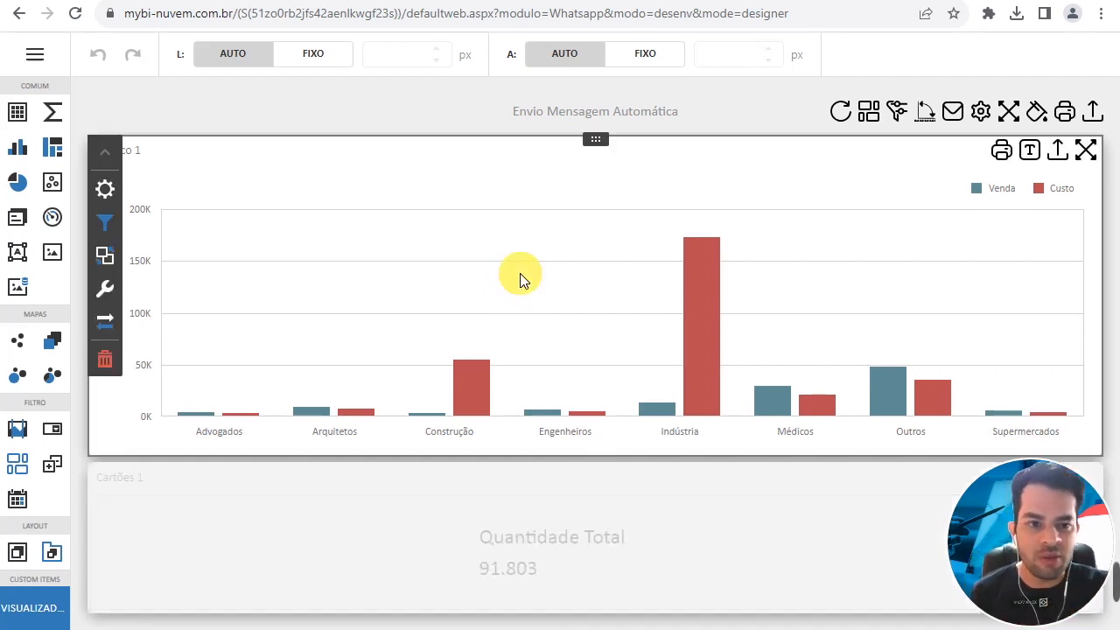
click(1030, 150)
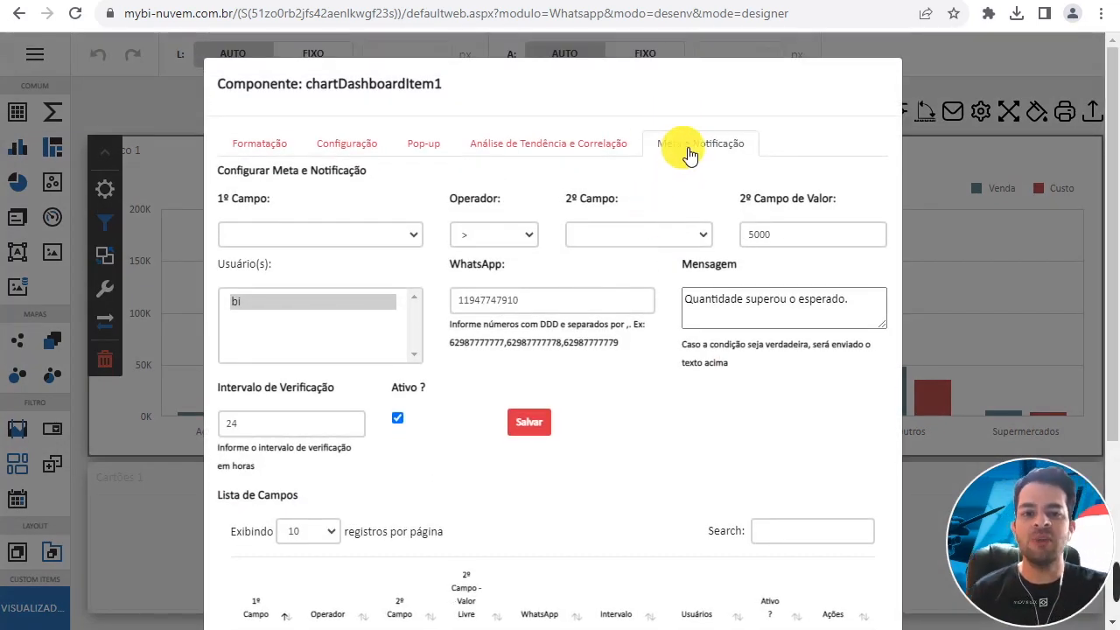
click(688, 149)
click(708, 146)
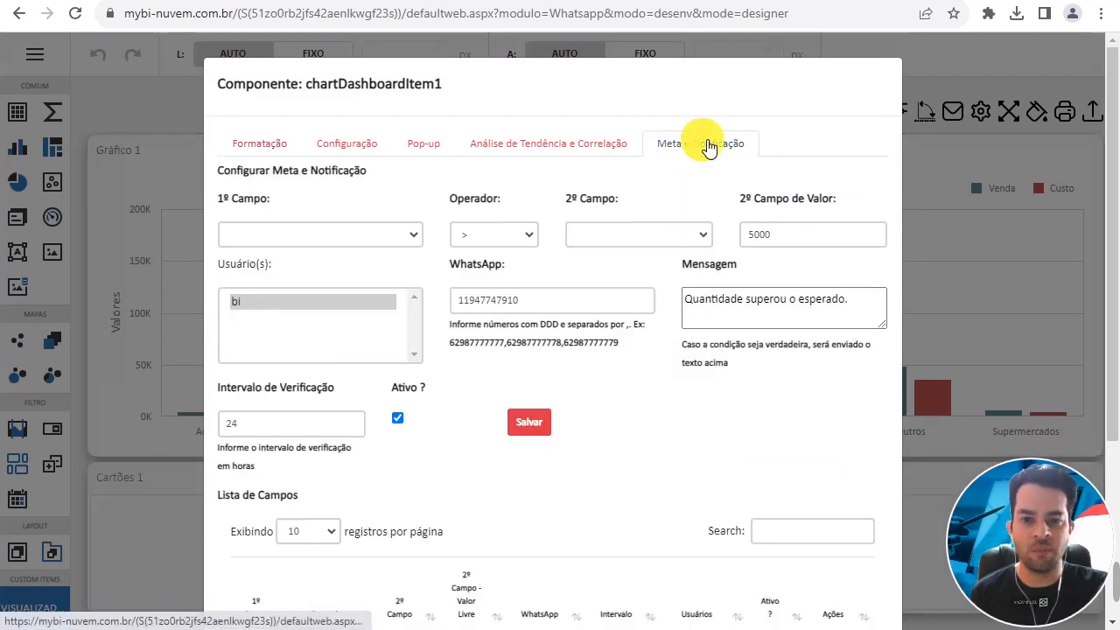
scroll(488, 380, down, 3)
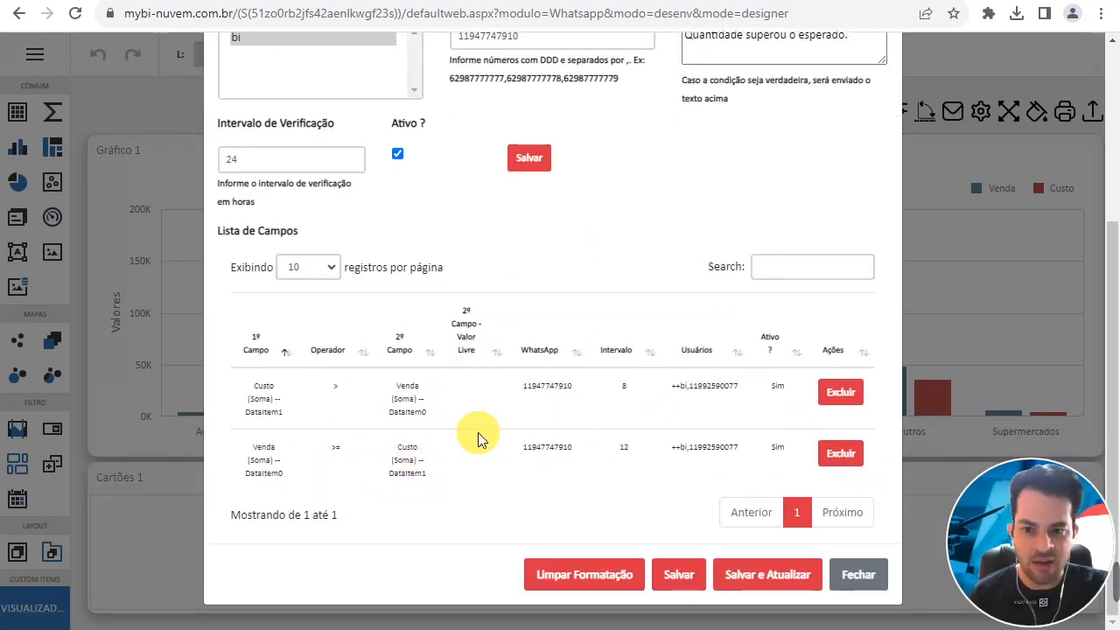
scroll(477, 432, up, 1)
scroll(475, 461, up, 2)
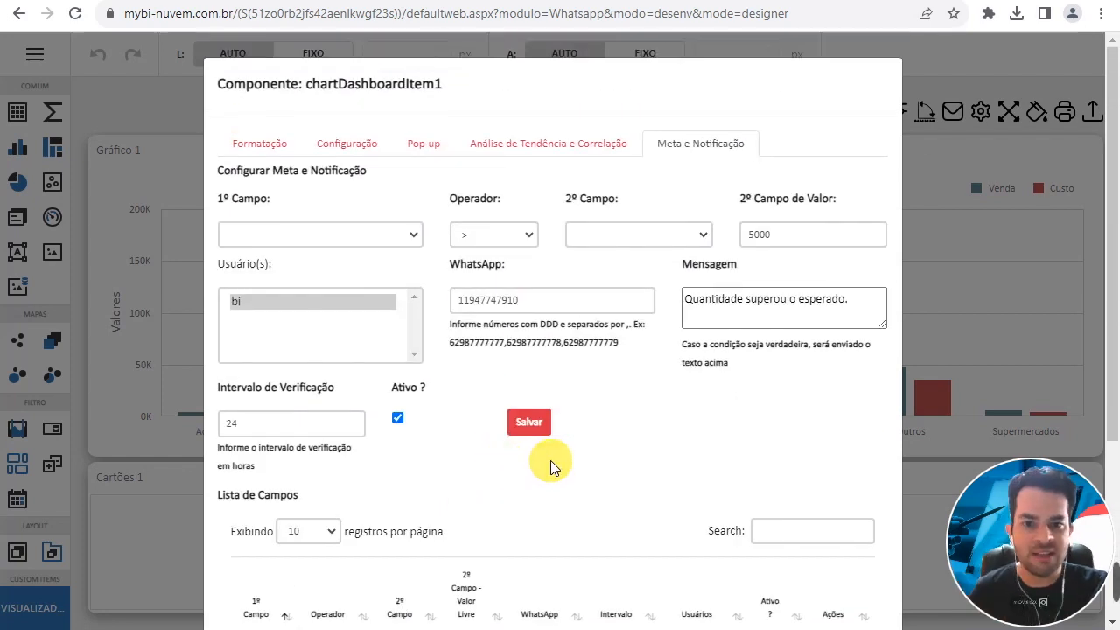
- Define the alert condition as Venda (Soma) <= Custo (Soma)
click(310, 232)
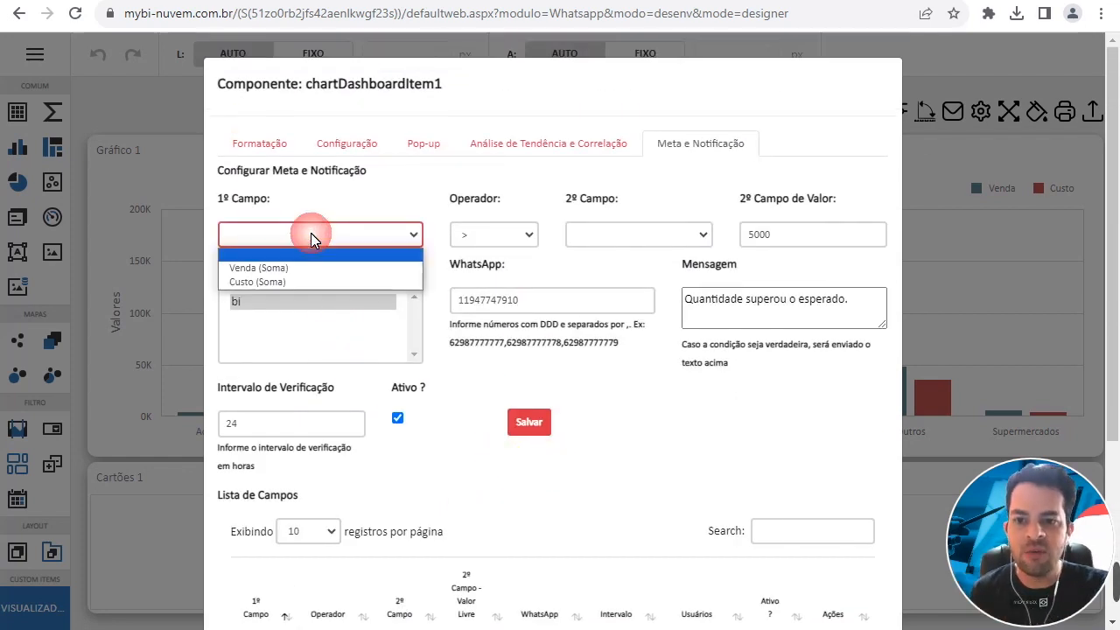
click(288, 266)
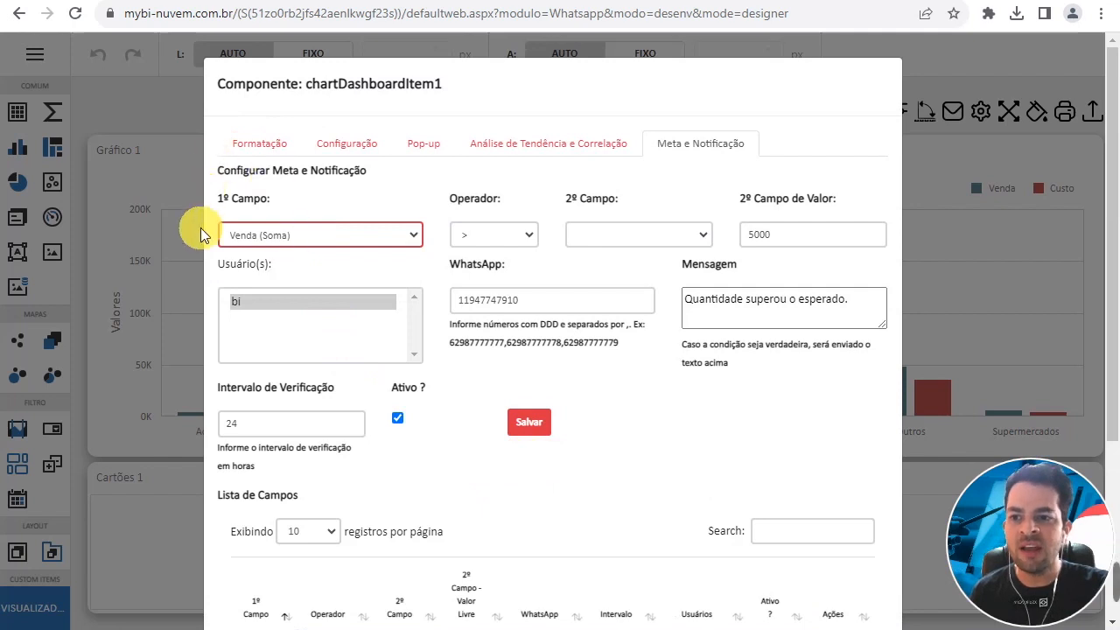
click(604, 238)
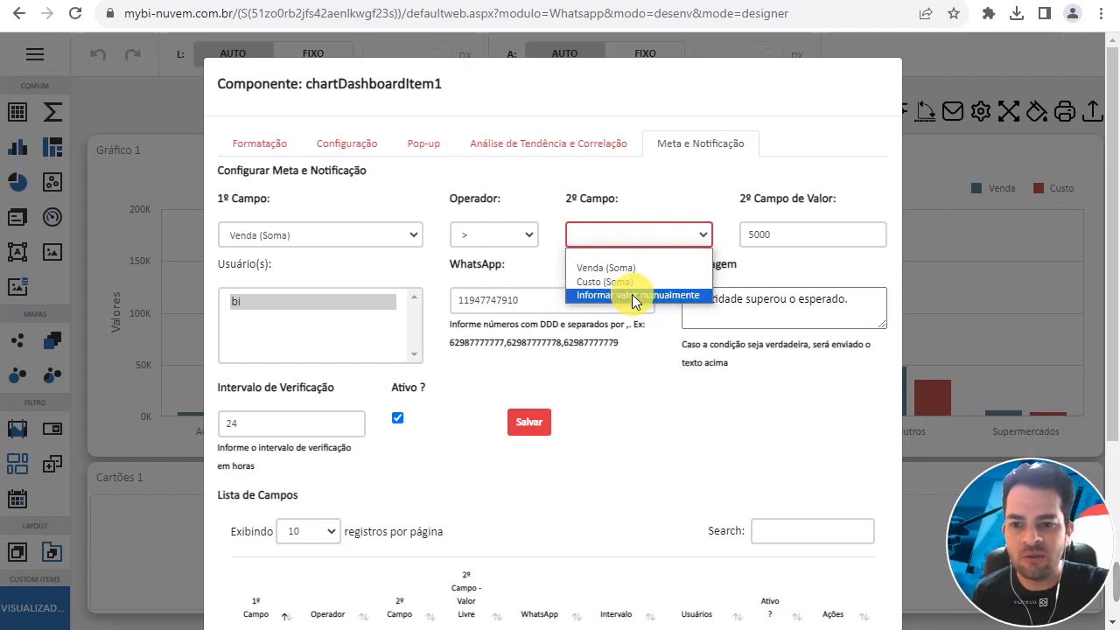
click(501, 236)
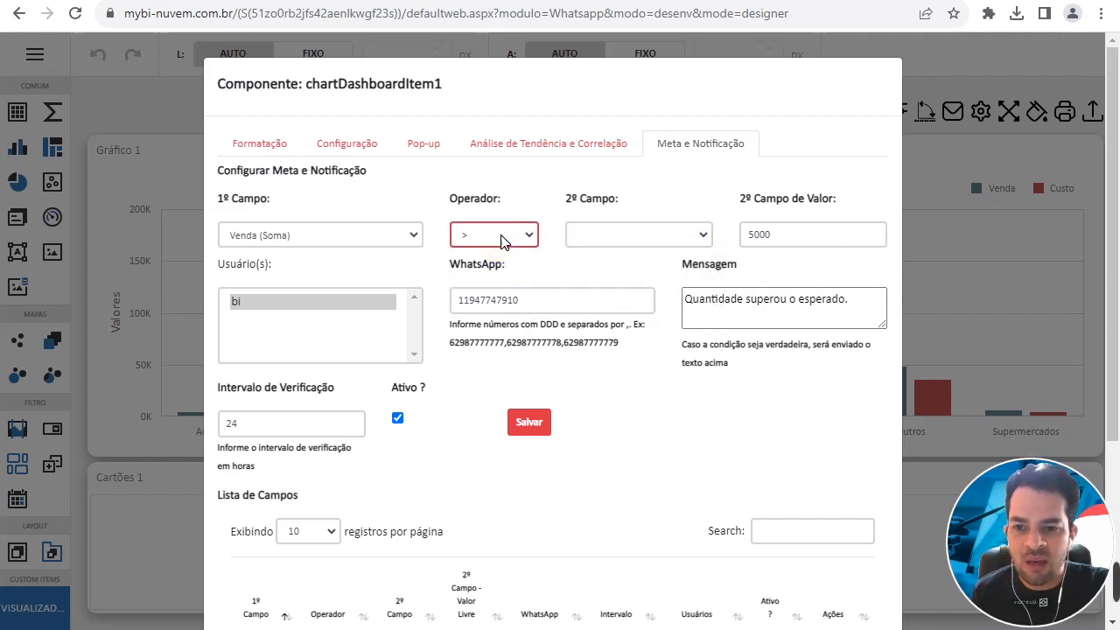
click(501, 241)
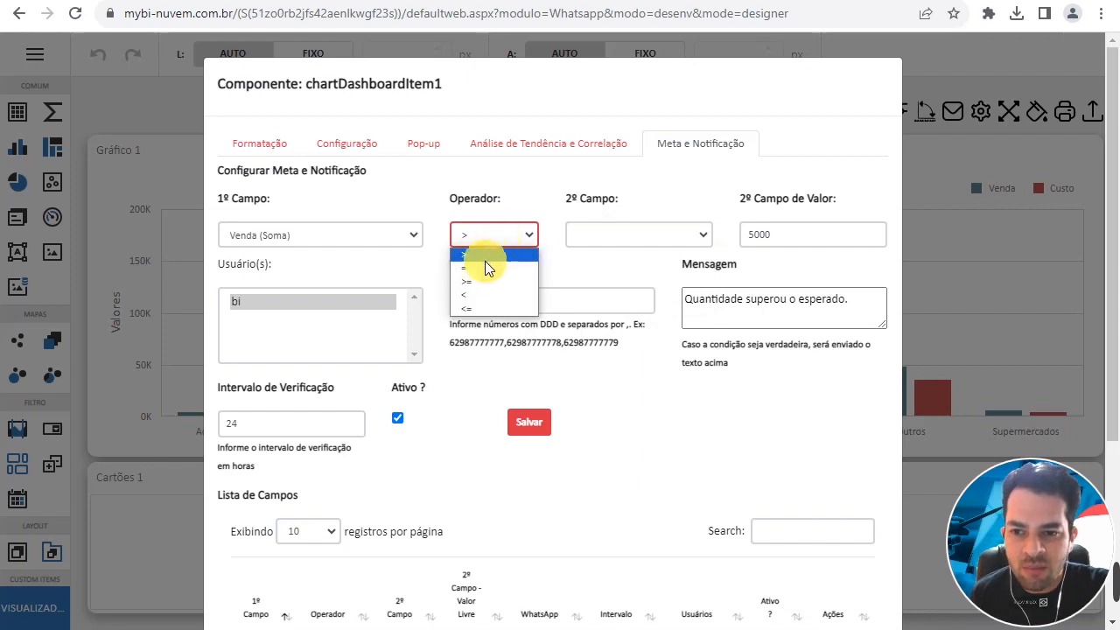
click(486, 308)
click(632, 245)
click(623, 278)
- Replace the alert message with "venda esta menor do que o custo. Atencao!!"
click(750, 300)
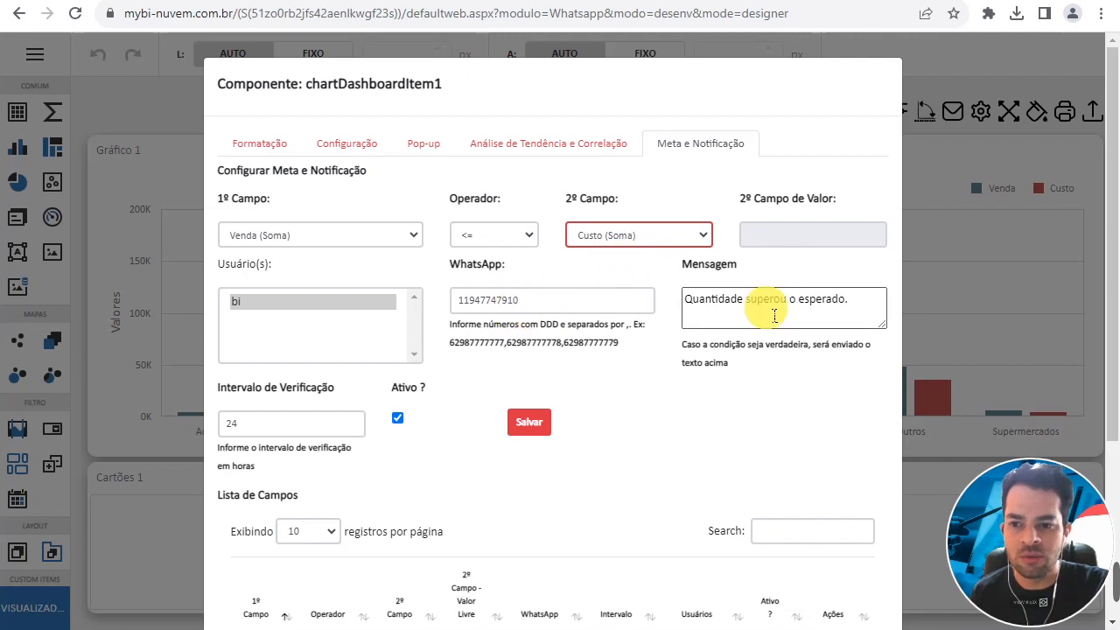
drag(851, 300, 700, 279)
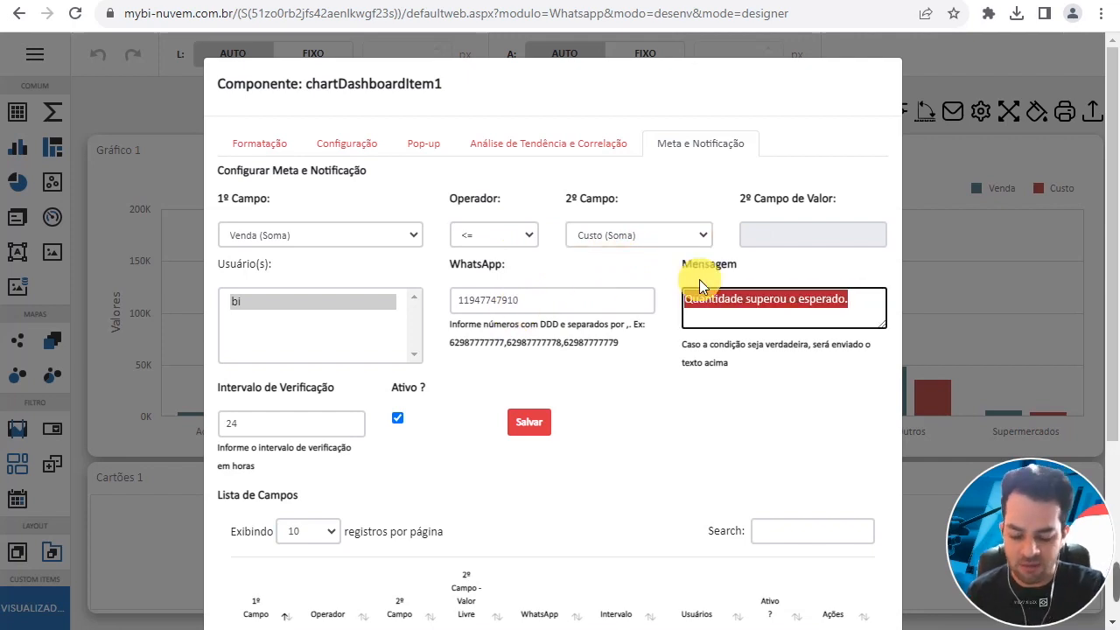
text(Ve)
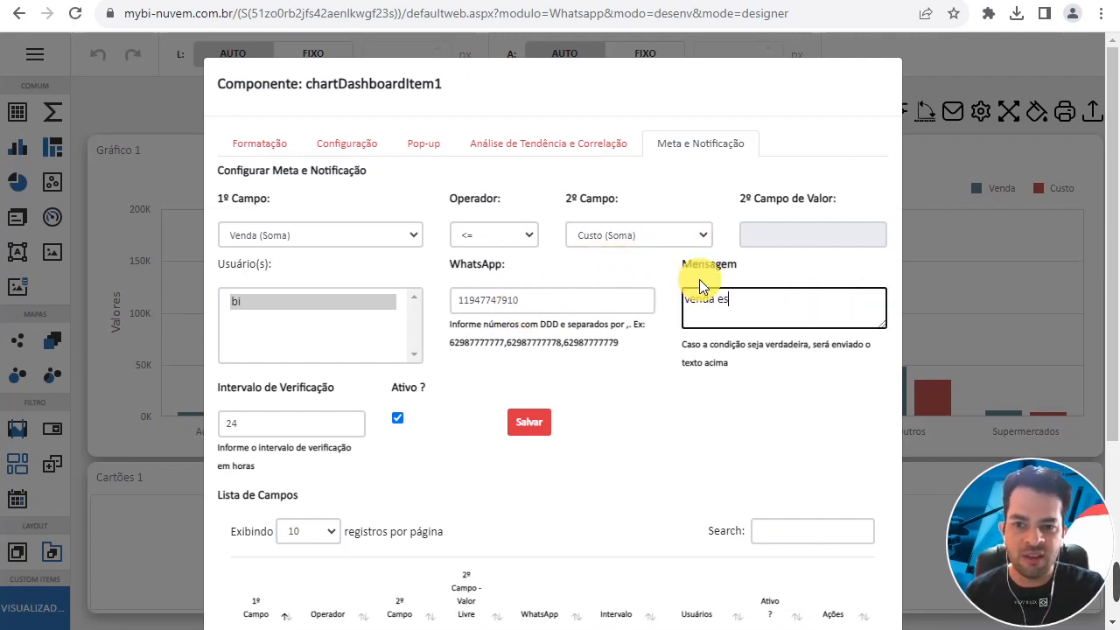
text(nda esta men)
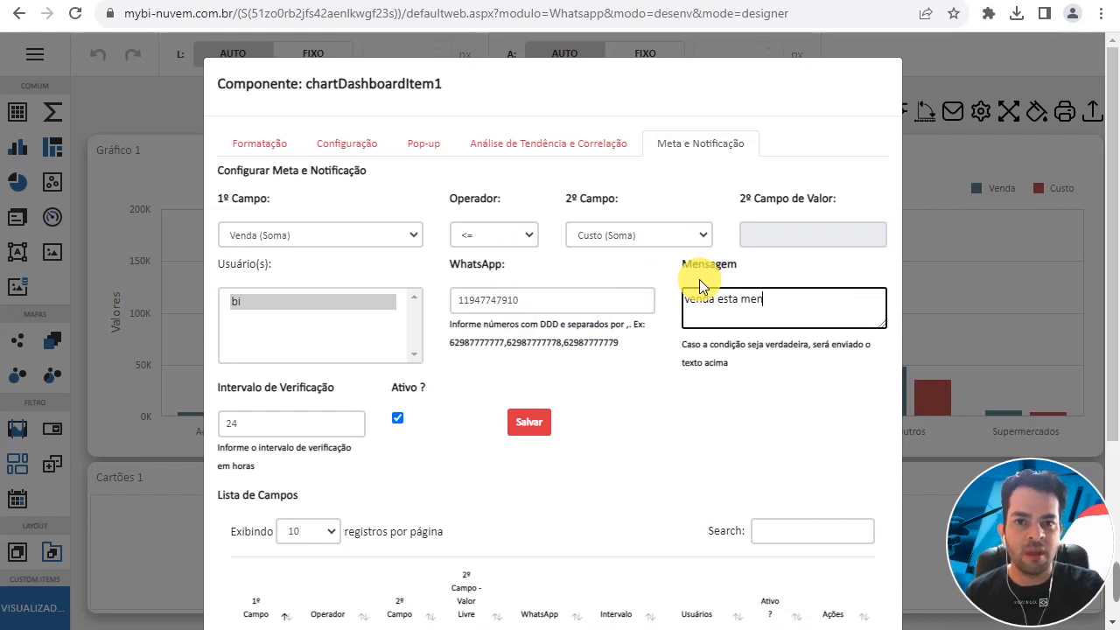
text(or do que o custo)
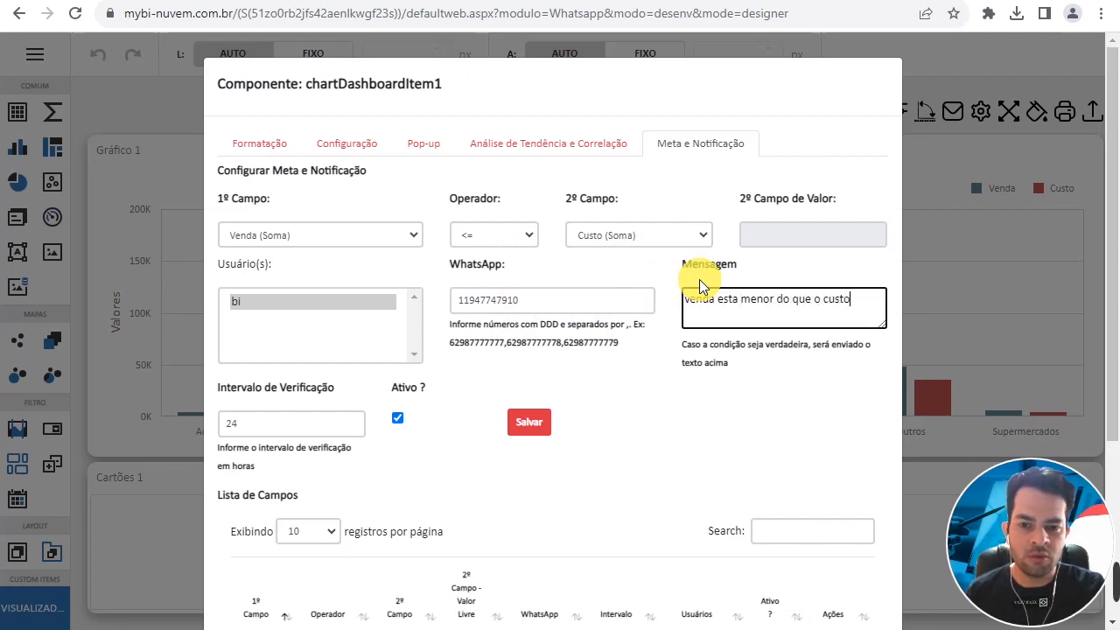
text(. Atencao!!)
- Set the verification interval to 23 hours and save the alert rule
drag(221, 423, 352, 403)
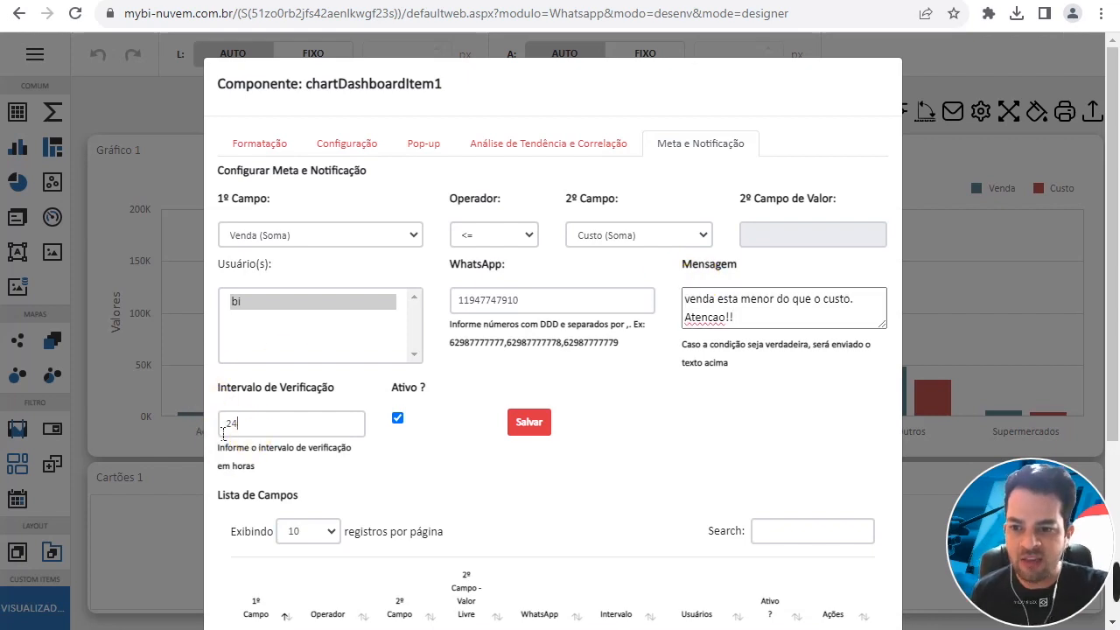
text(23)
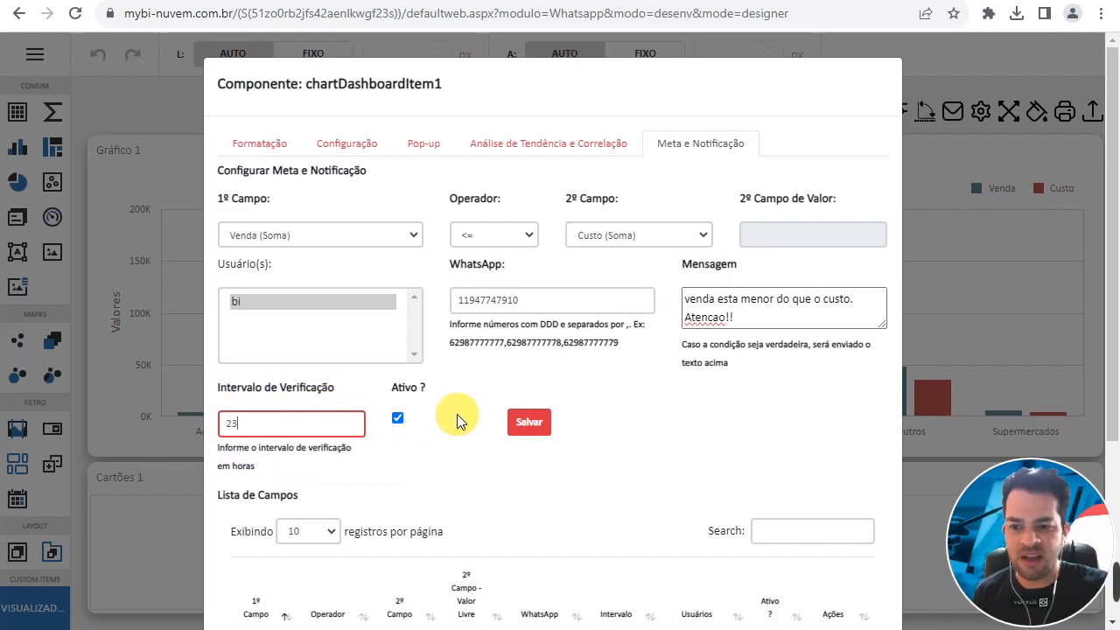
click(522, 426)
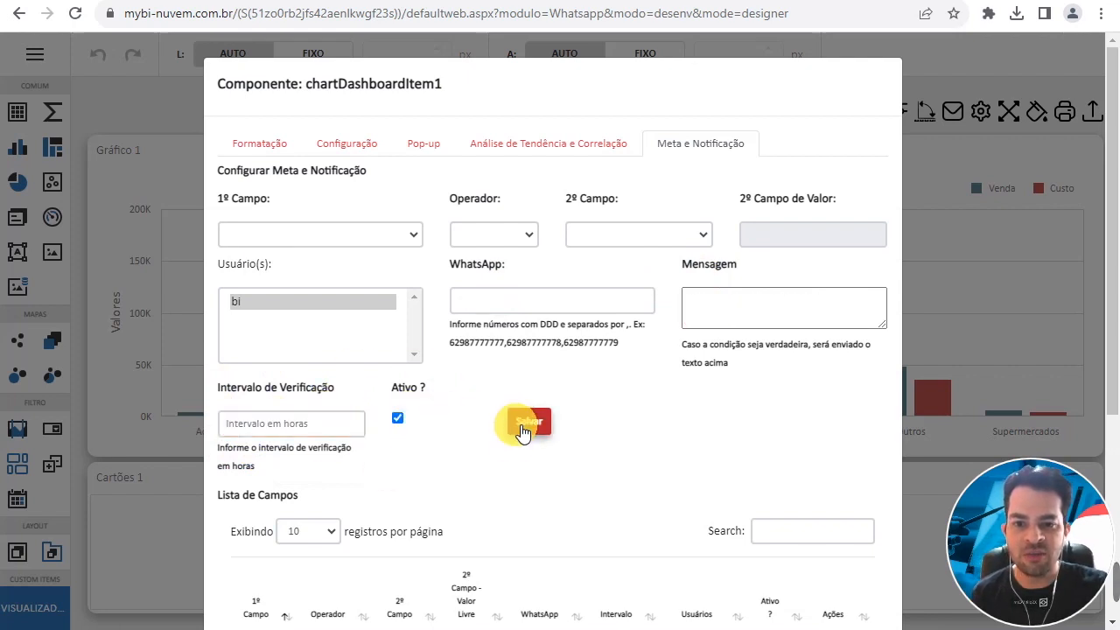
- Review the chart's saved alert rules under Lista de Campos and close the component settings
scroll(628, 438, down, 2)
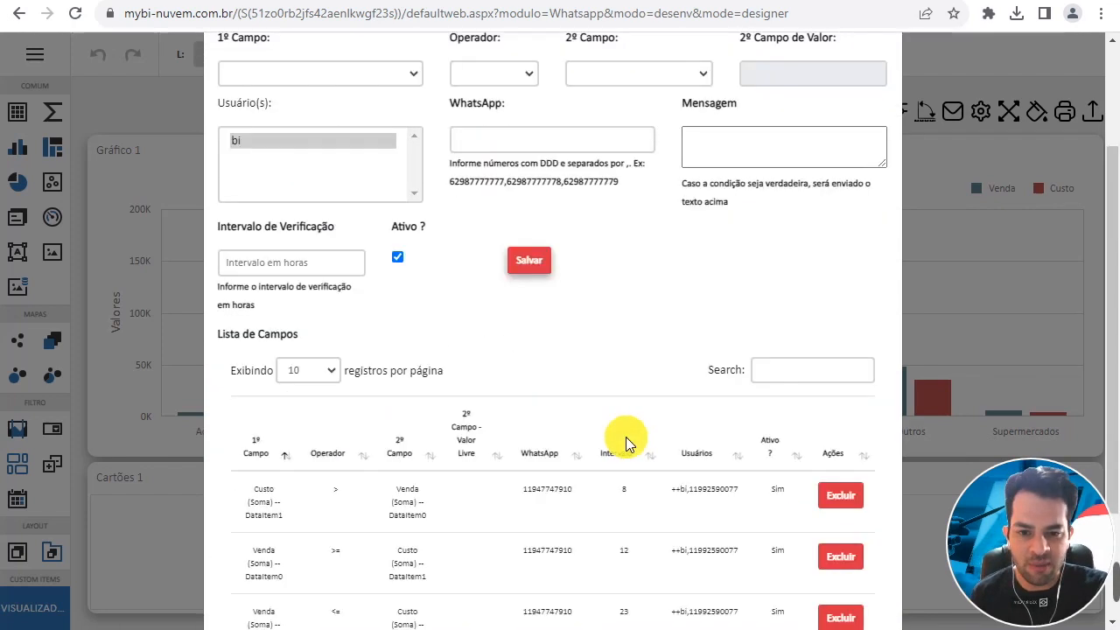
scroll(625, 436, down, 2)
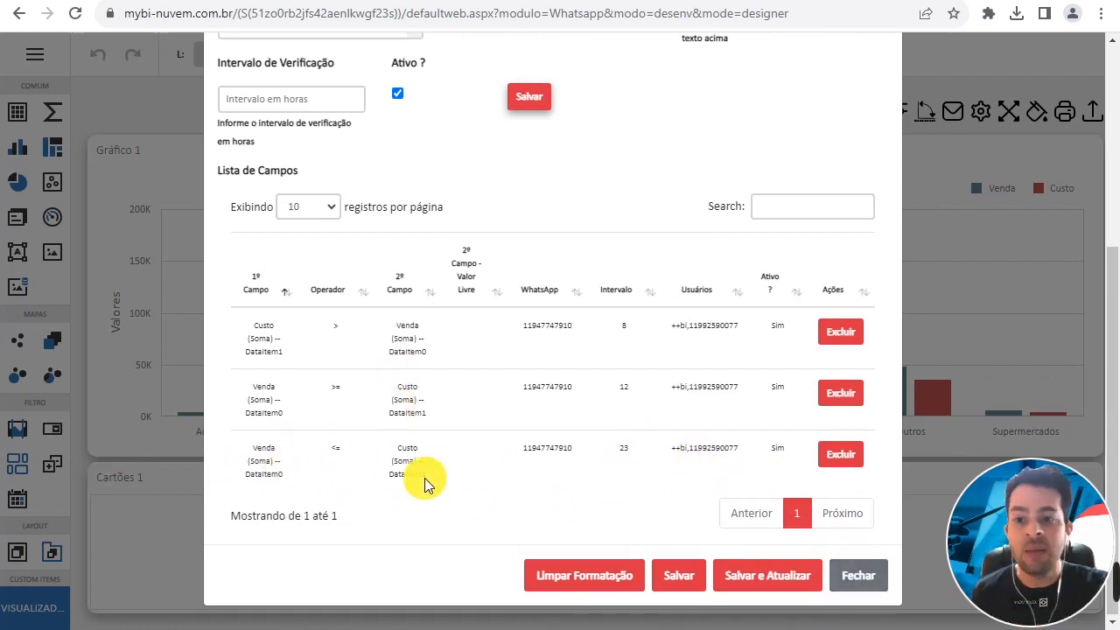
scroll(425, 484, up, 4)
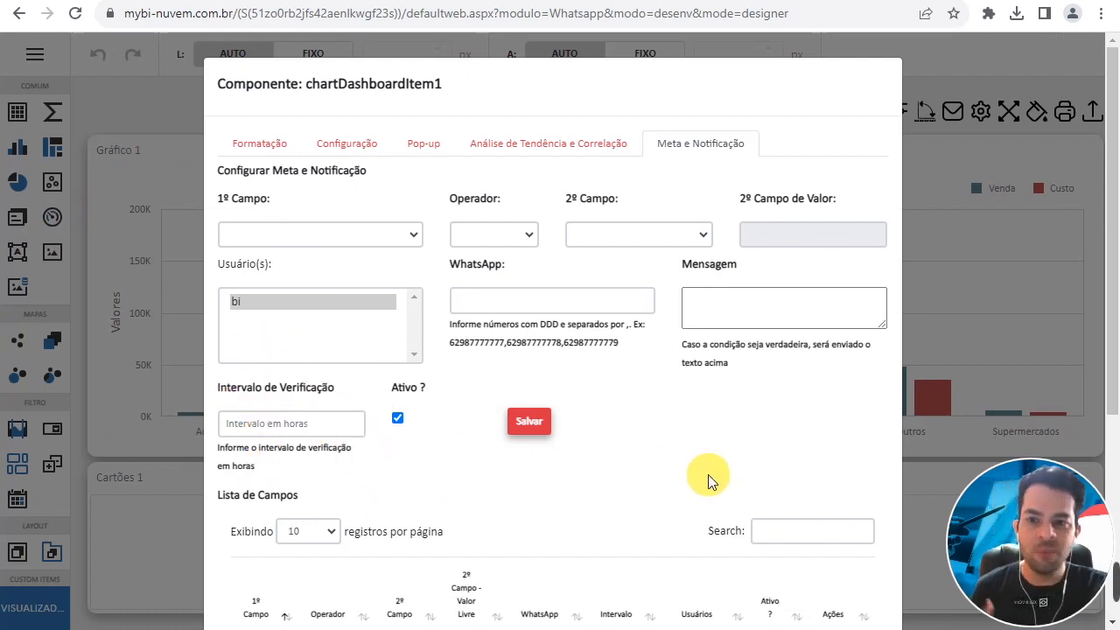
scroll(680, 420, down, 4)
scroll(295, 358, up, 4)
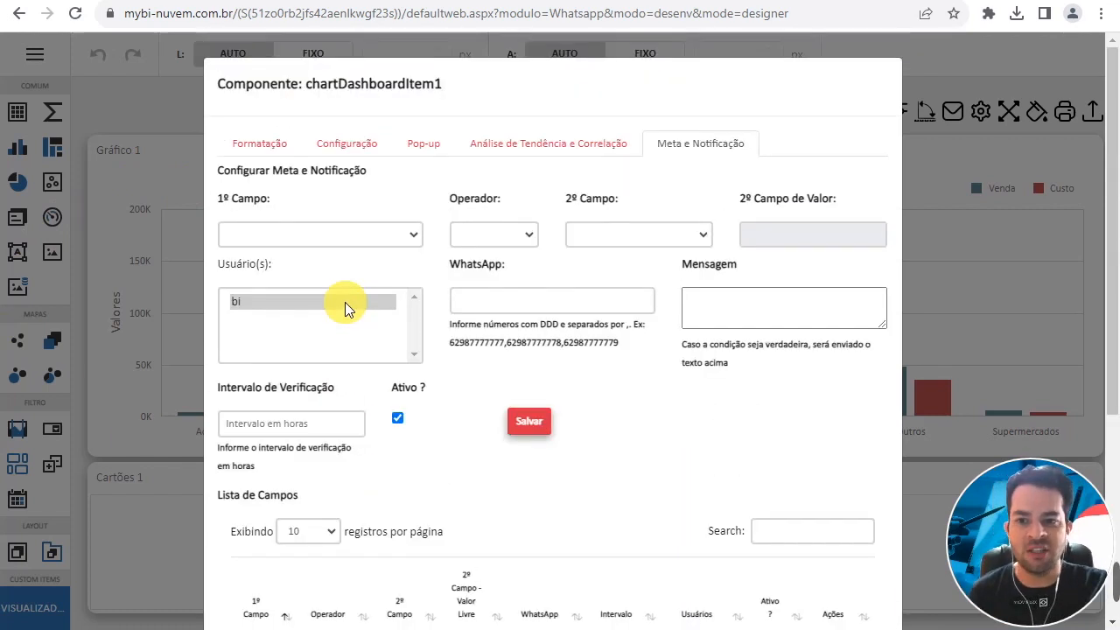
click(325, 232)
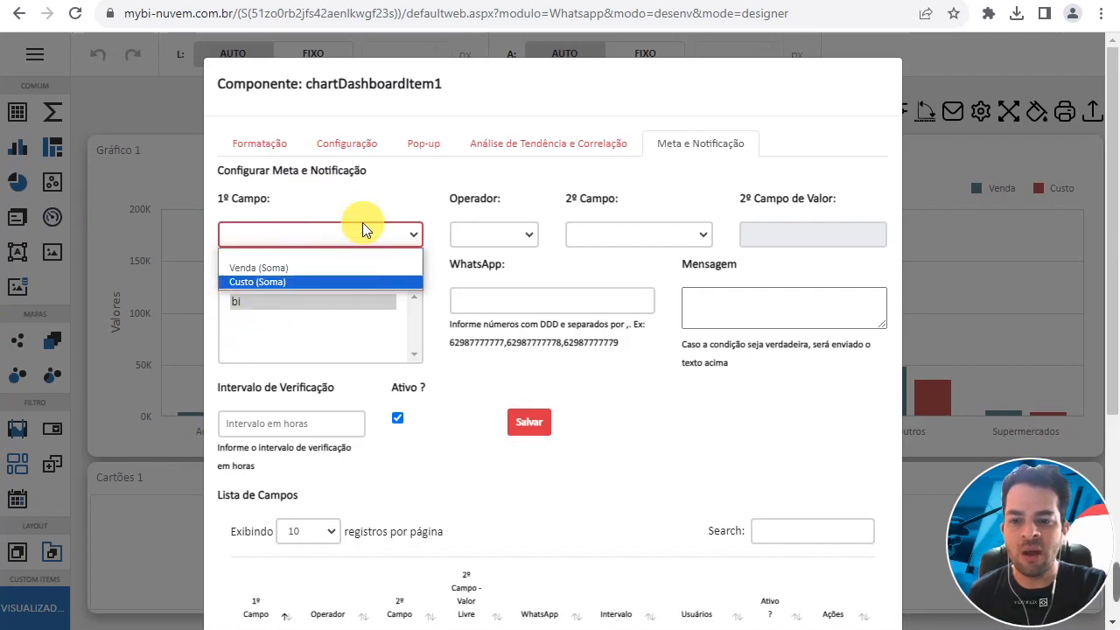
scroll(707, 467, down, 4)
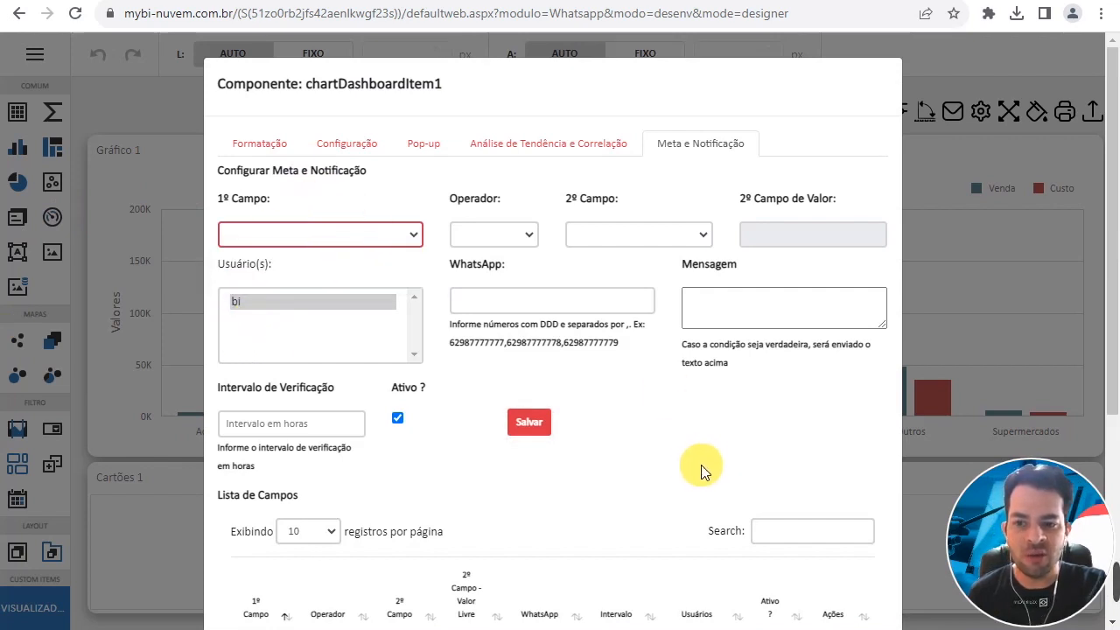
click(843, 578)
- Examine the bar chart's data bindings, including its values, arguments, hidden dimensions and hidden measures
click(242, 207)
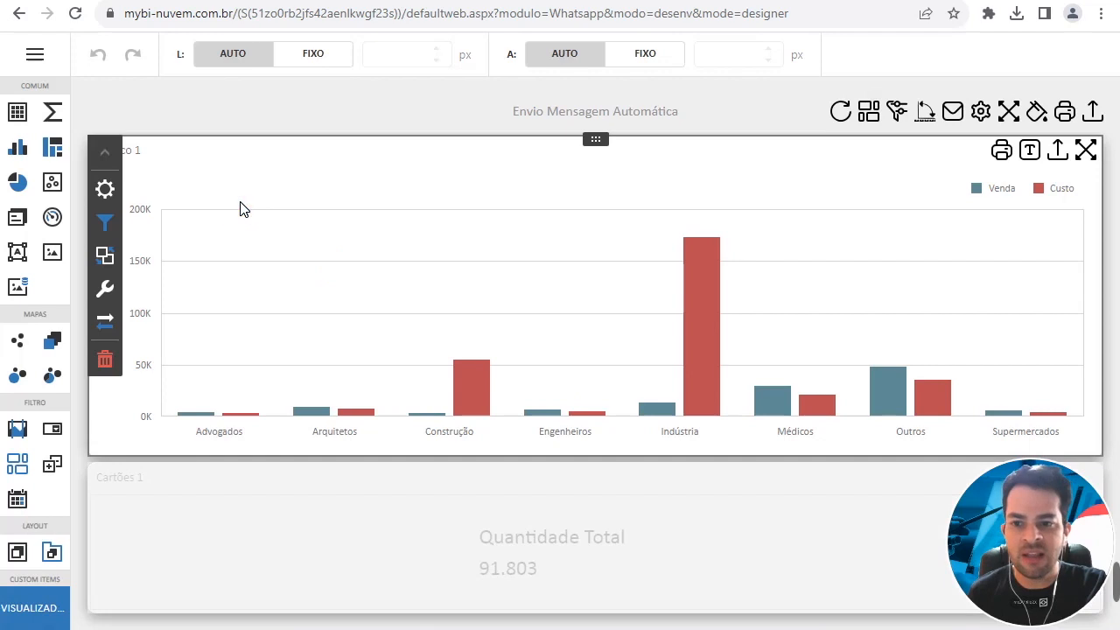
click(101, 194)
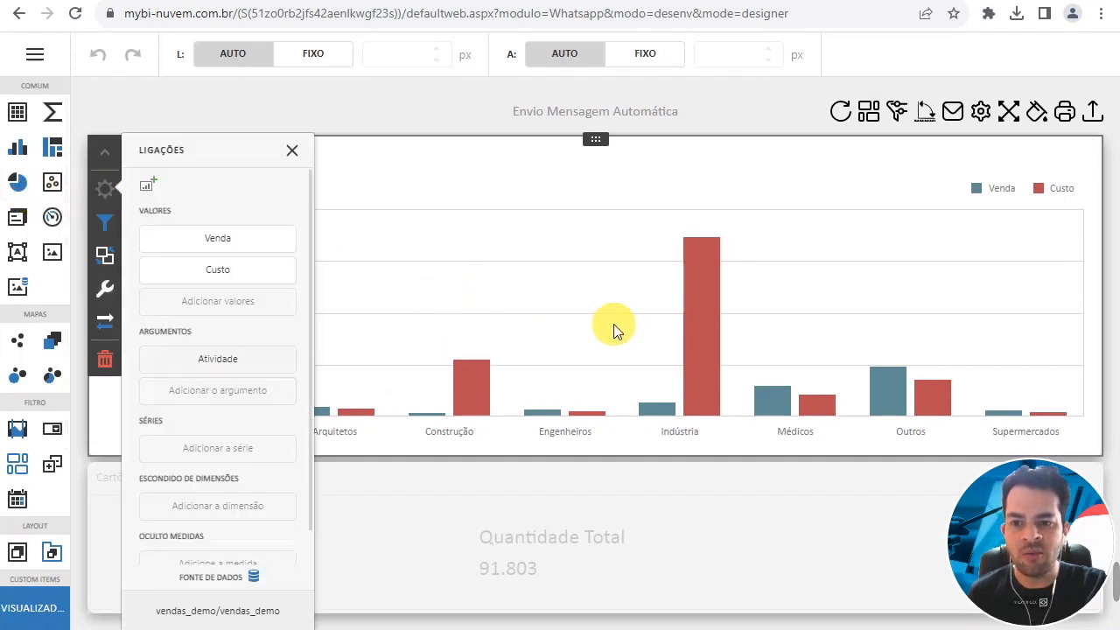
click(105, 190)
scroll(197, 350, down, 1)
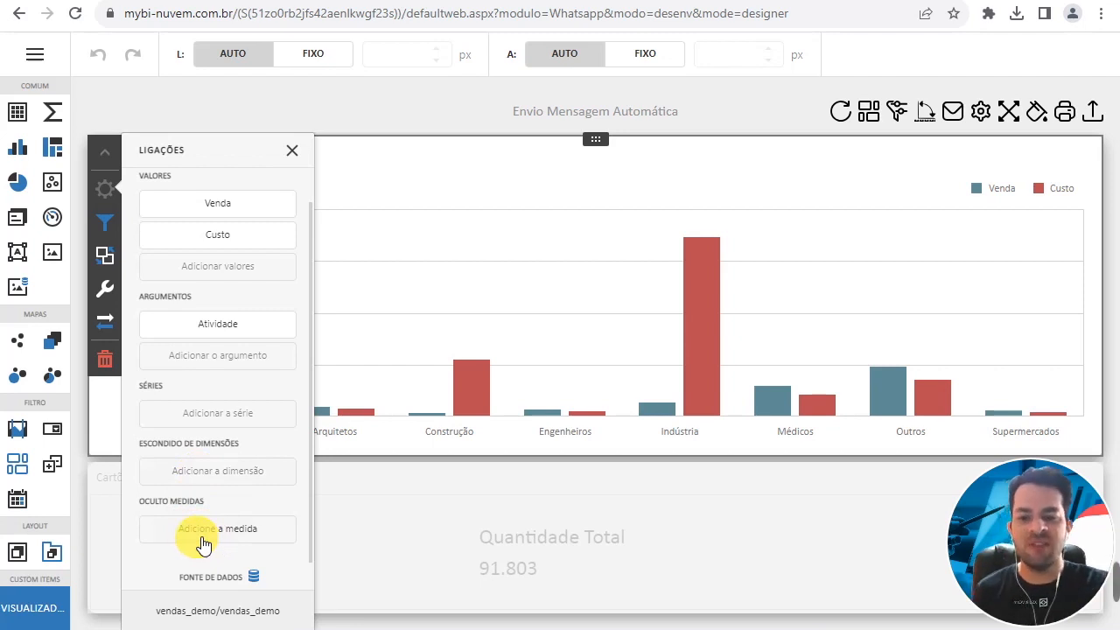
- Open the Meta e Notificação settings of the Quantidade Total card and check its existing alert rules
click(445, 536)
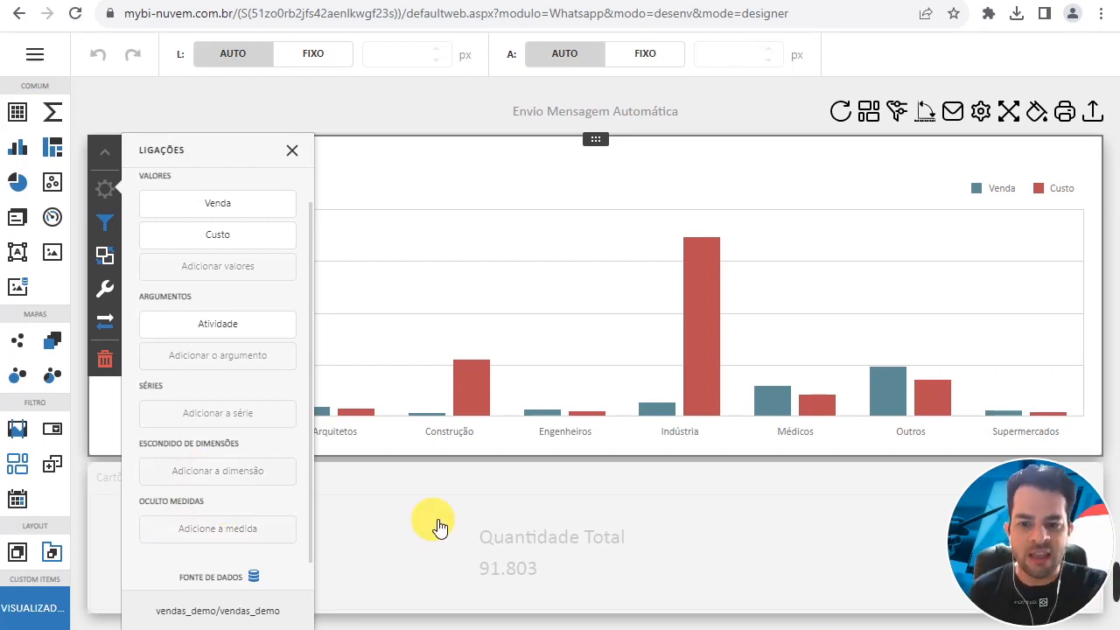
click(439, 513)
drag(1011, 515, 750, 520)
click(1001, 529)
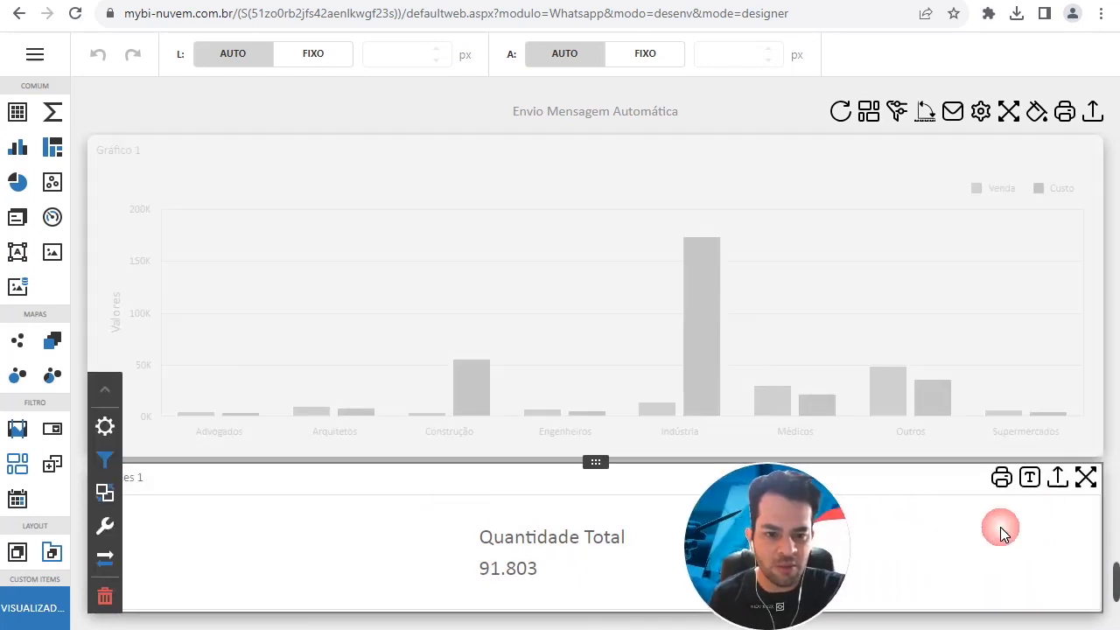
click(1029, 486)
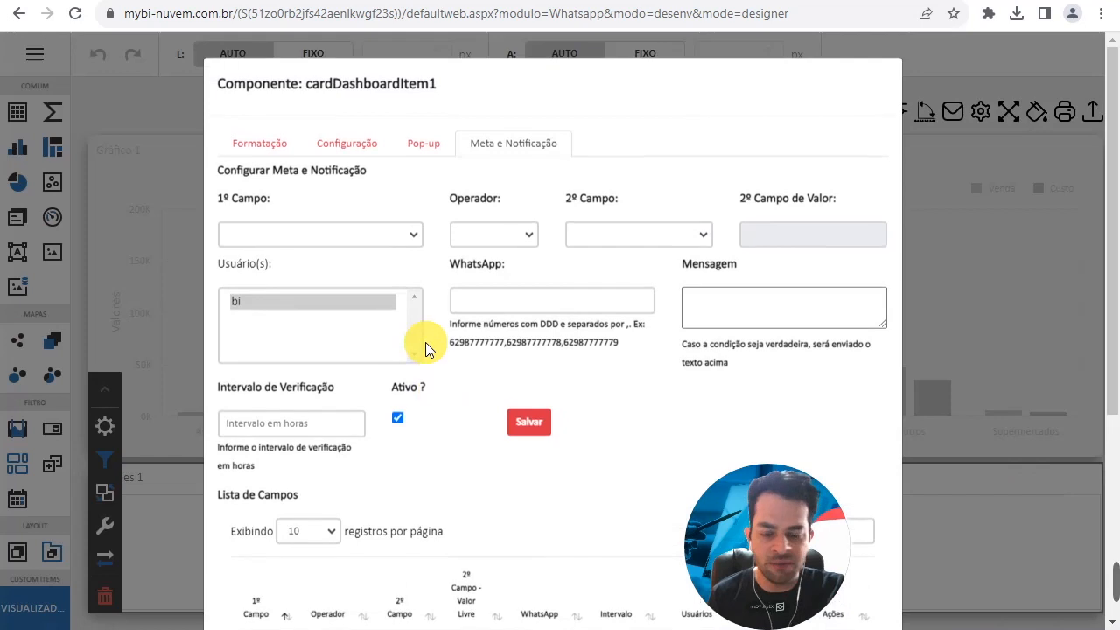
click(511, 150)
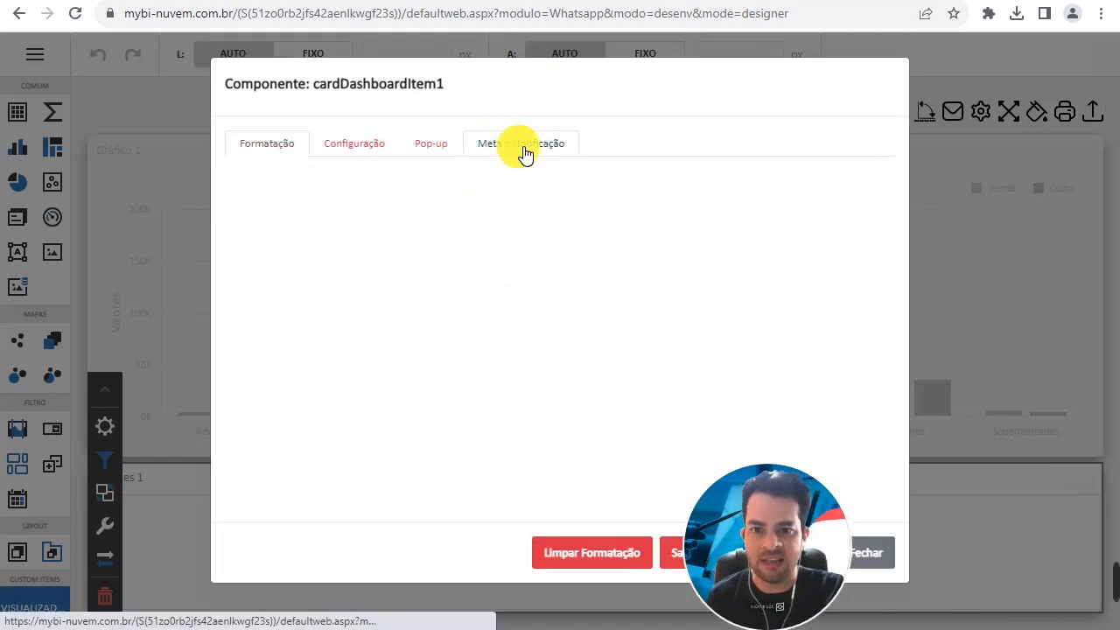
click(511, 149)
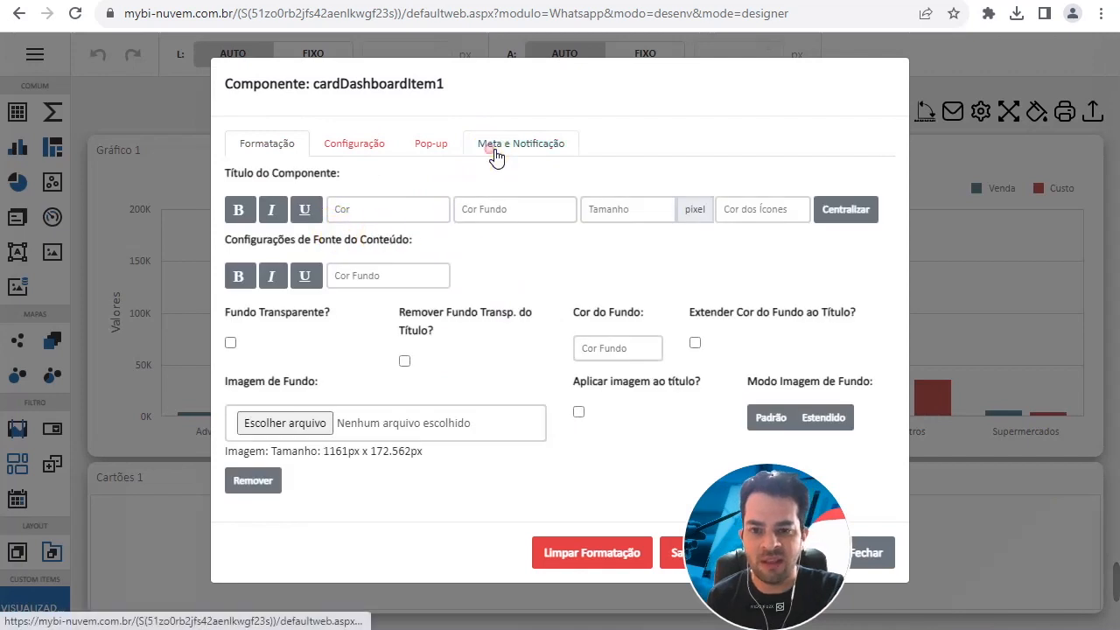
click(490, 147)
scroll(473, 402, down, 3)
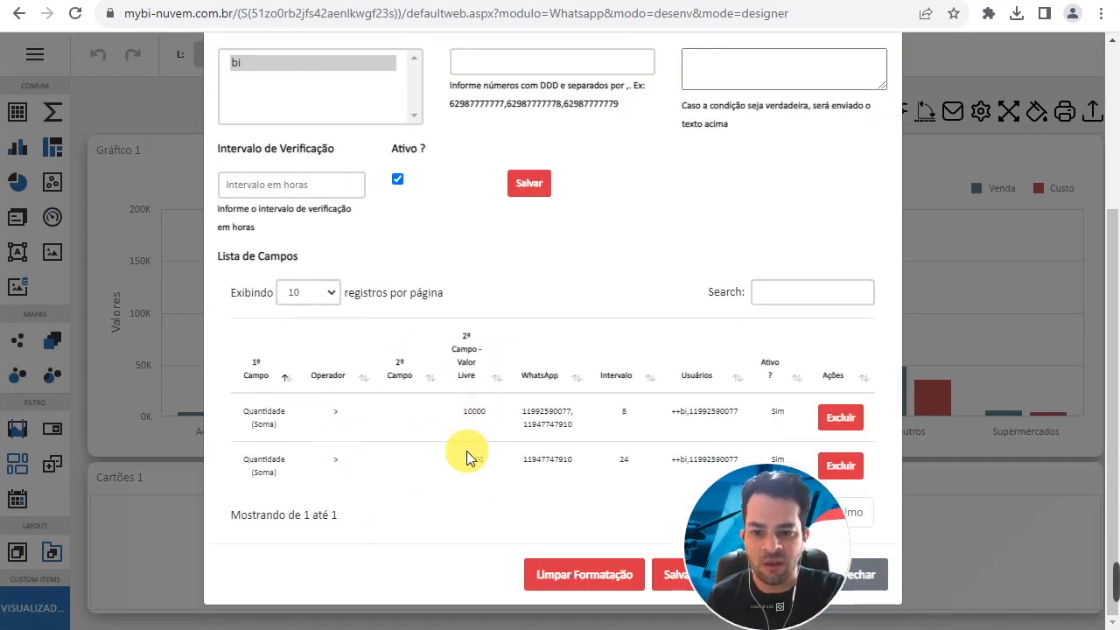
- Define the card's alert condition as Quantidade (Soma) < a manually entered value of 100000
scroll(473, 446, up, 3)
click(305, 235)
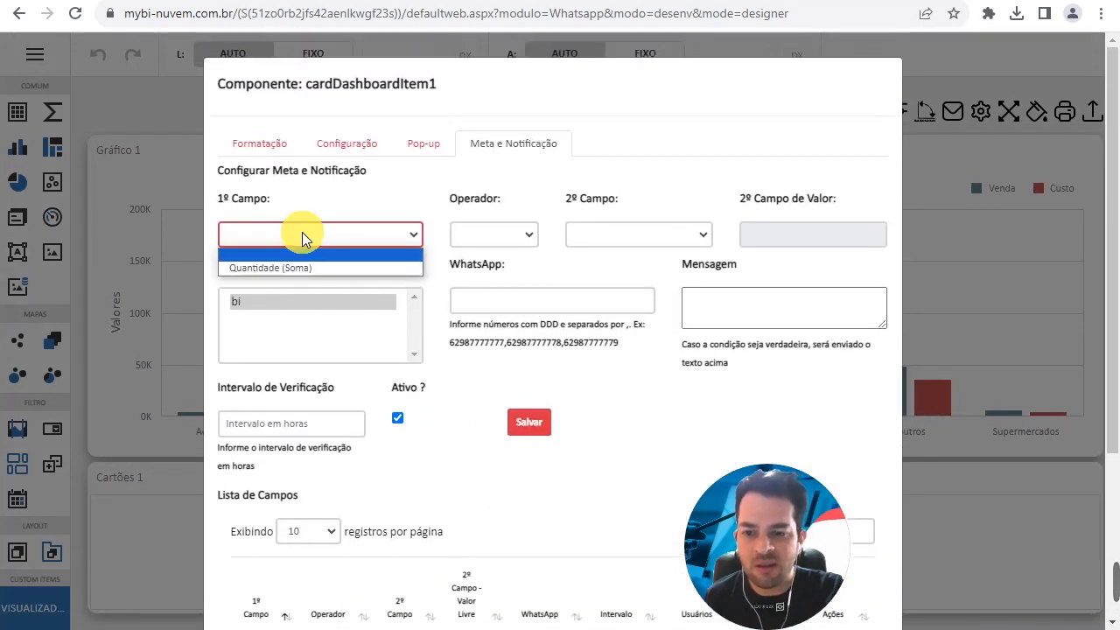
click(304, 266)
click(498, 243)
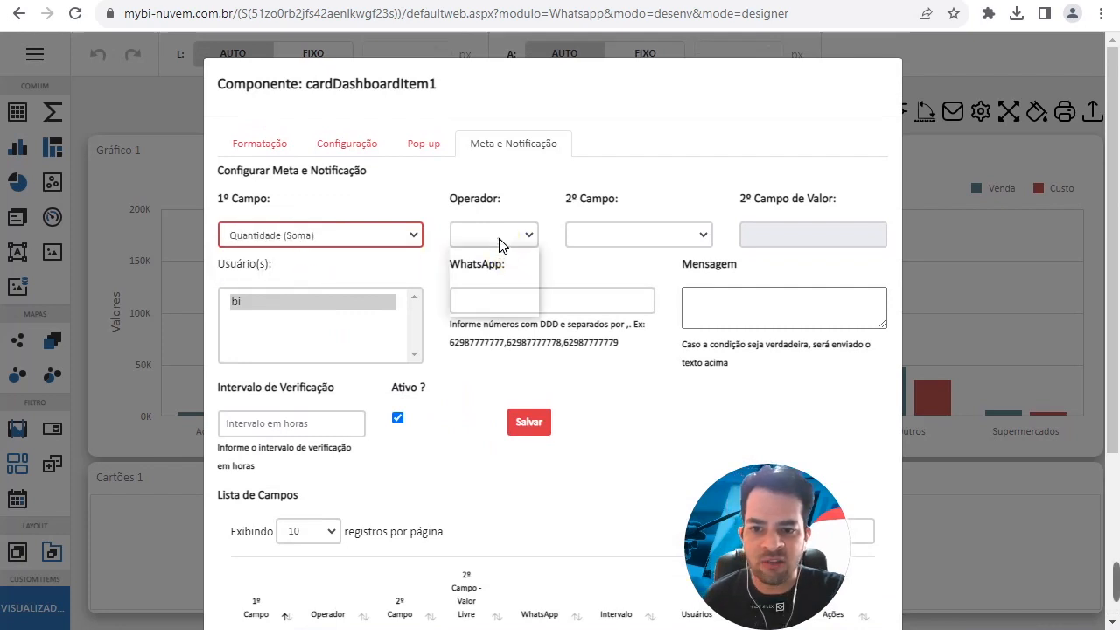
click(501, 296)
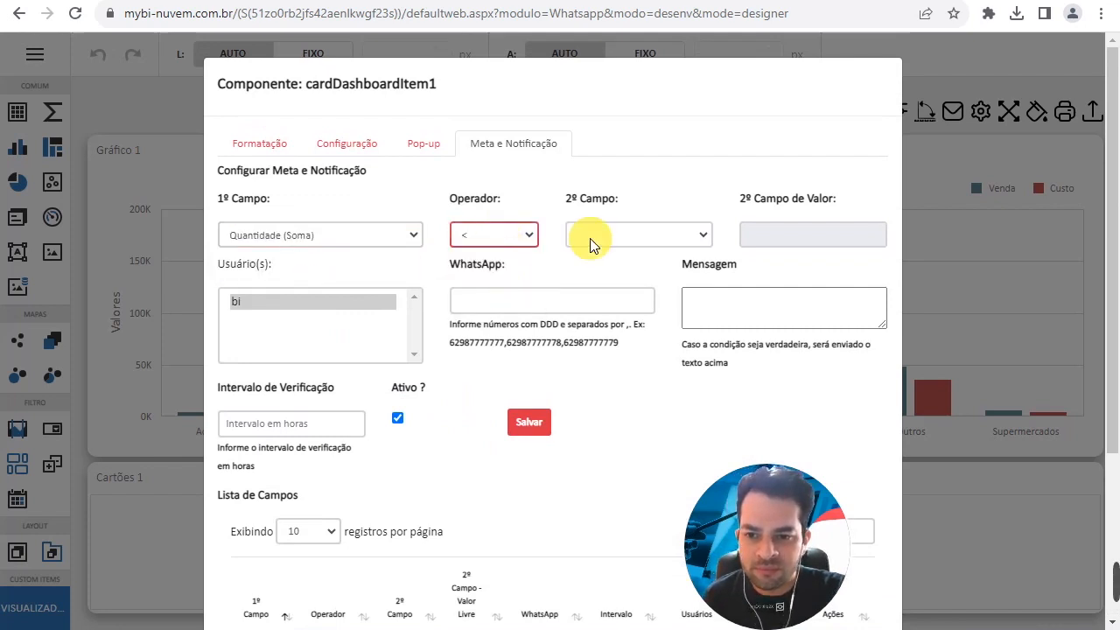
click(601, 232)
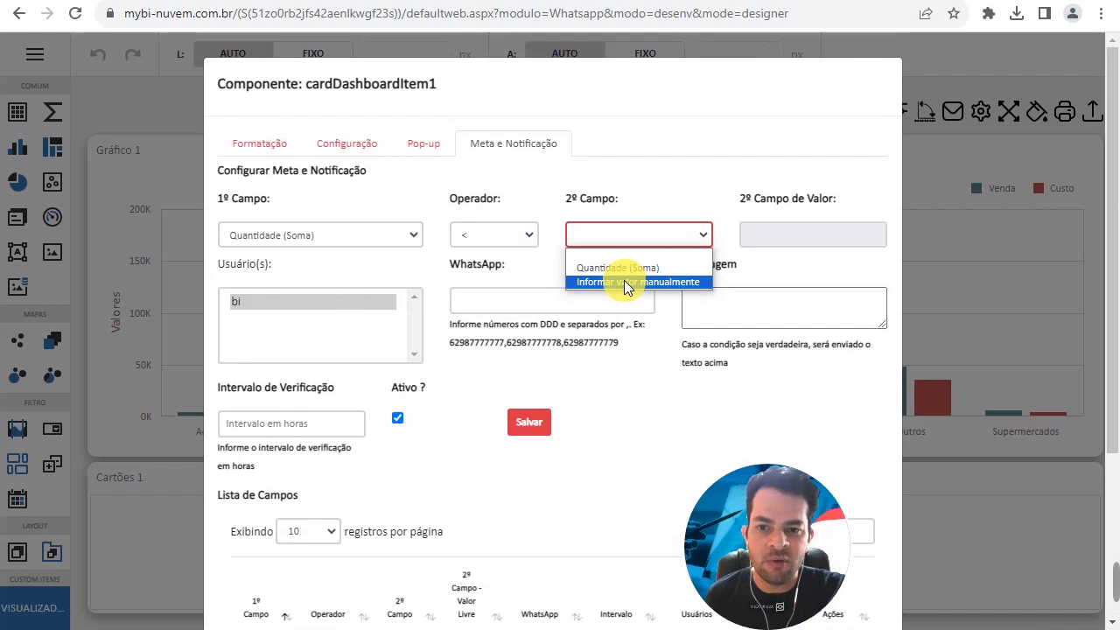
click(629, 282)
click(785, 244)
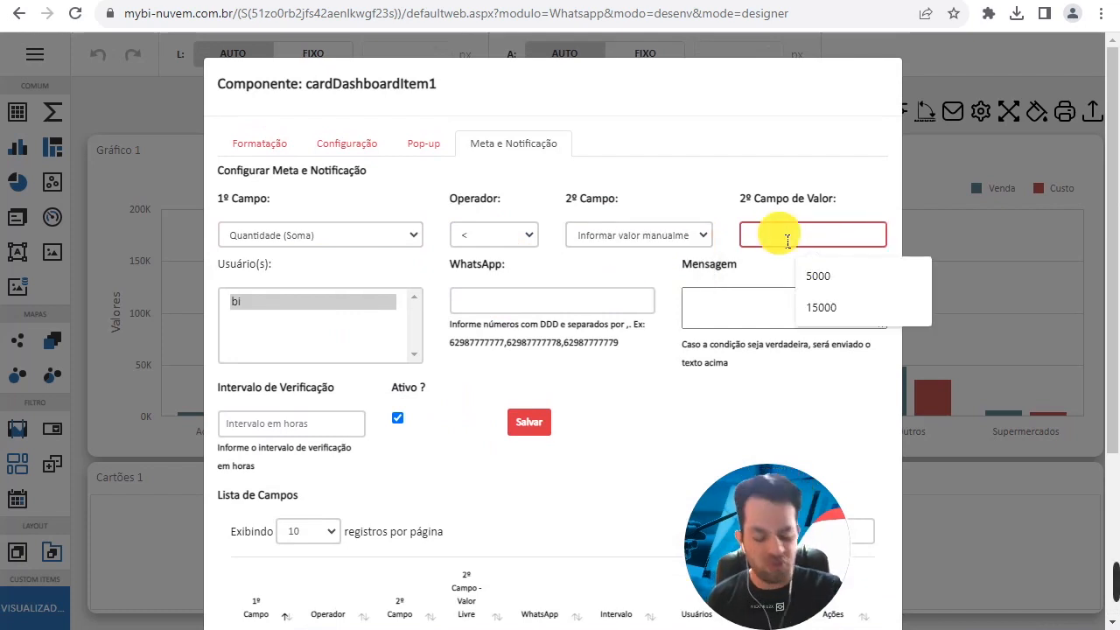
text(100000)
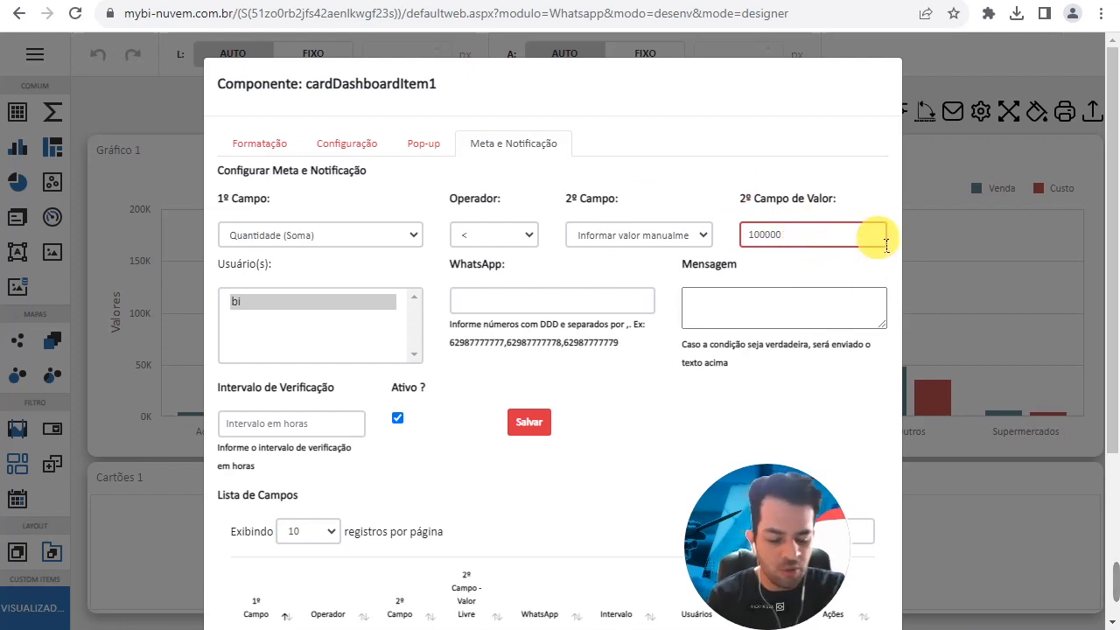
click(767, 237)
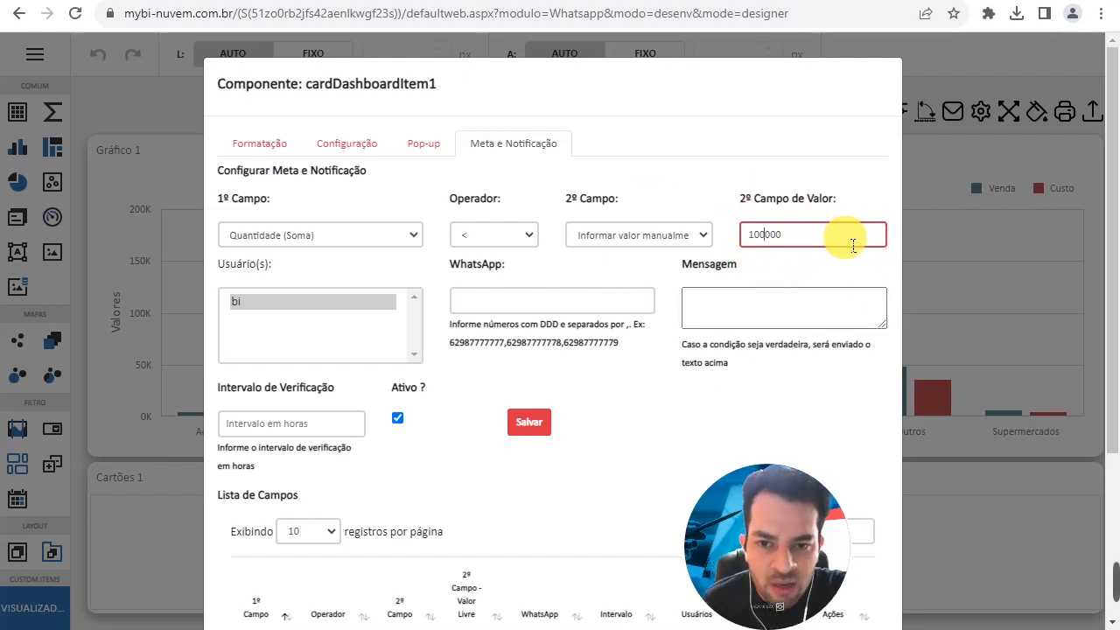
- Select user bi, enter the recipient's WhatsApp number, and write the alert message "Quantidade nao supera o esperado."
click(504, 307)
click(272, 303)
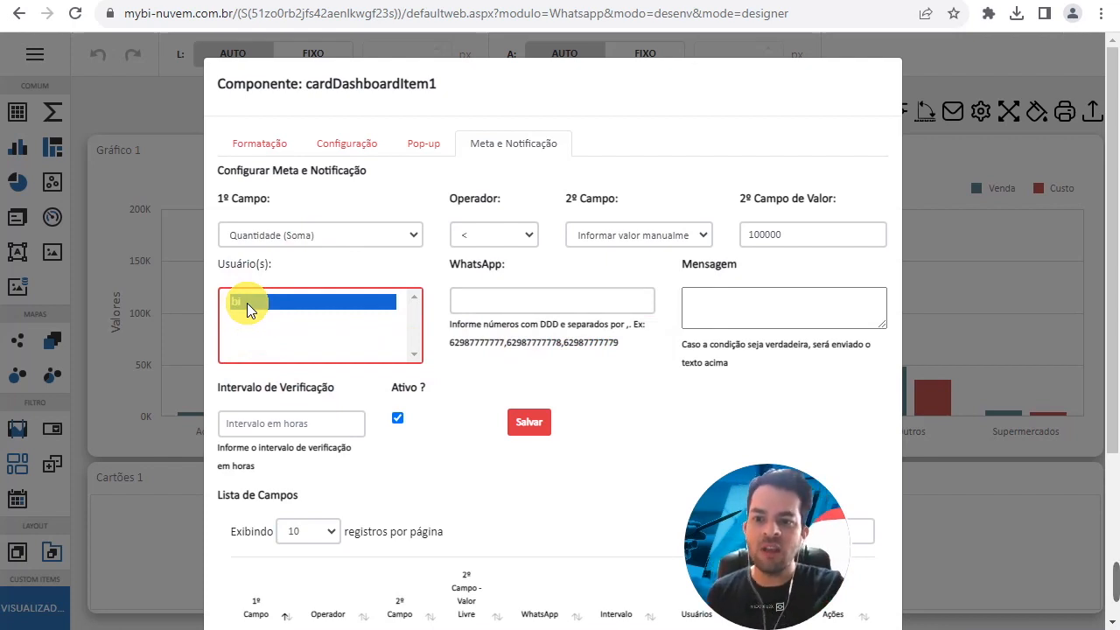
click(547, 303)
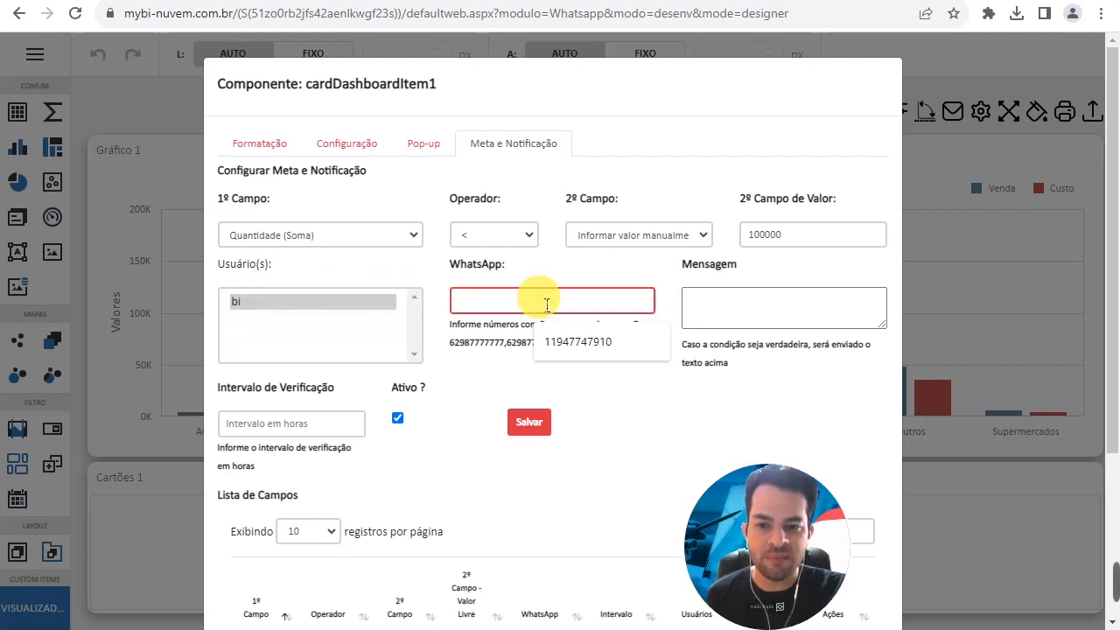
click(575, 341)
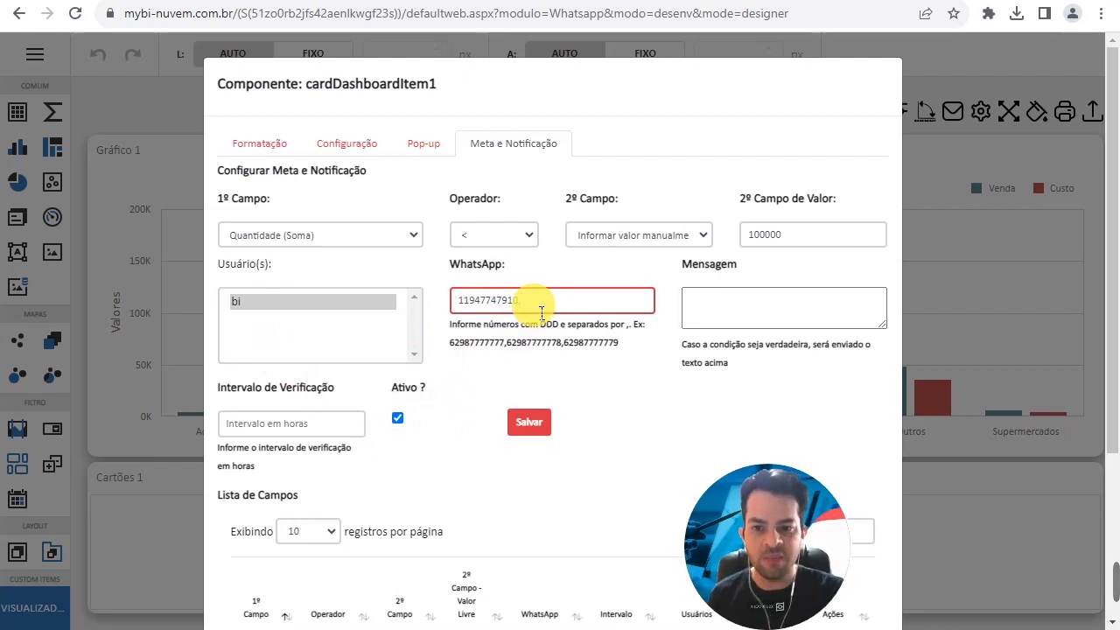
click(725, 308)
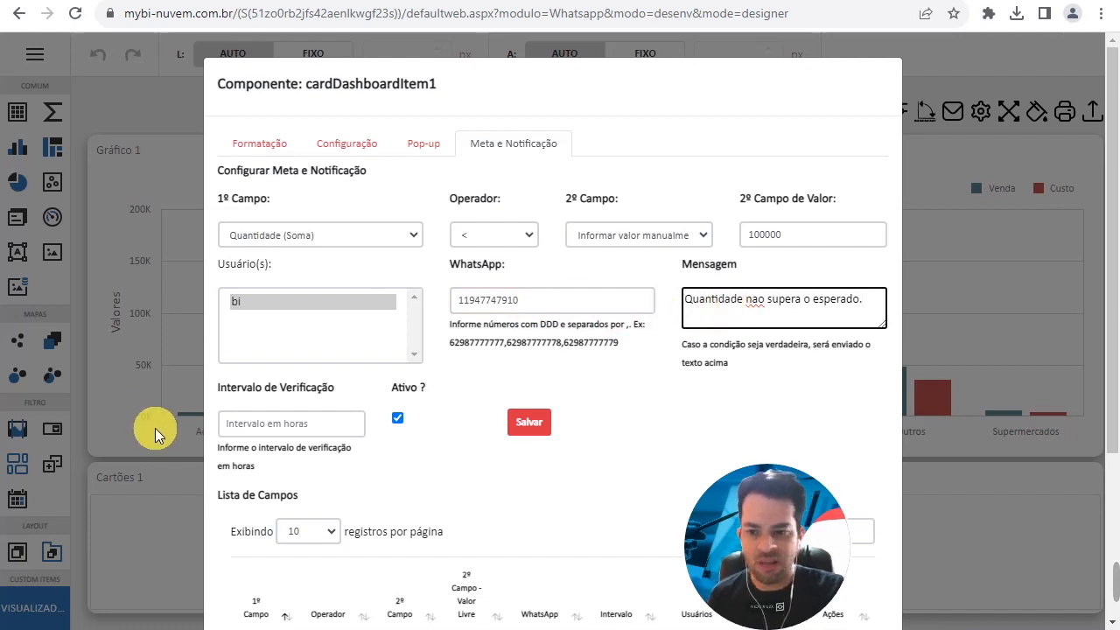
- Set the verification interval to 12 hours and save the card's alert rule
click(312, 428)
text(12)
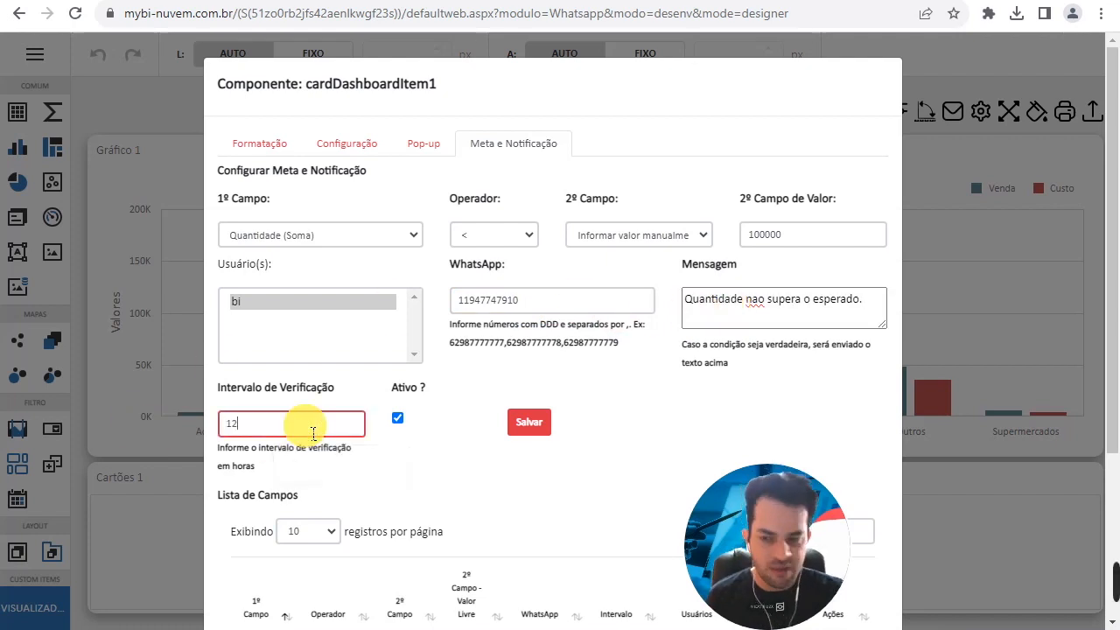
click(527, 425)
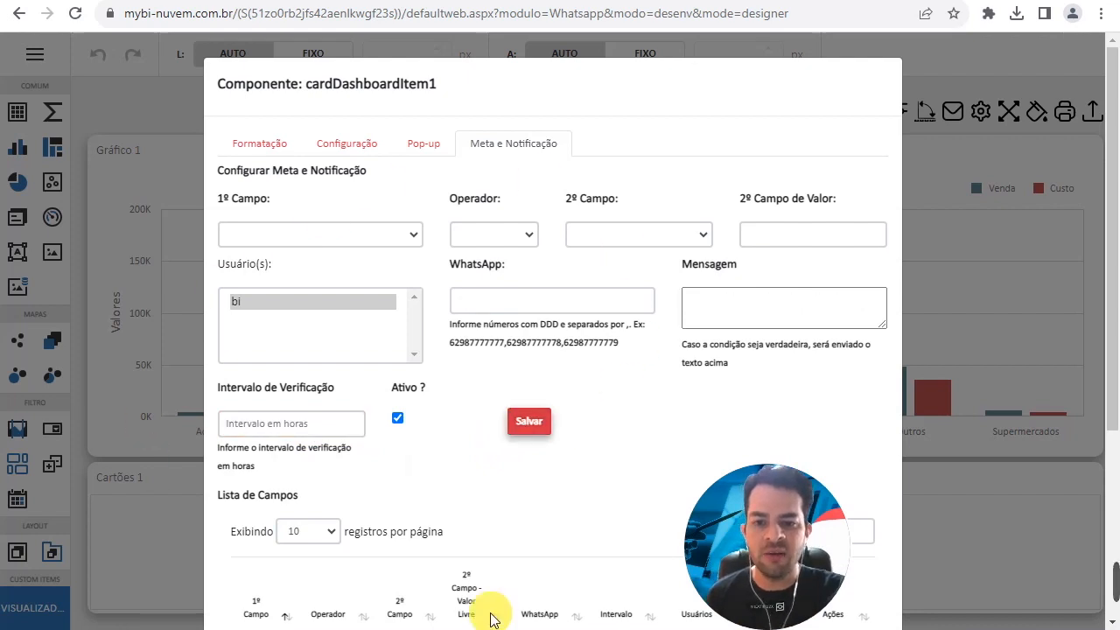
- Review the card's saved alert rules under Lista de Campos and close the component settings
scroll(486, 456, down, 3)
scroll(503, 490, up, 3)
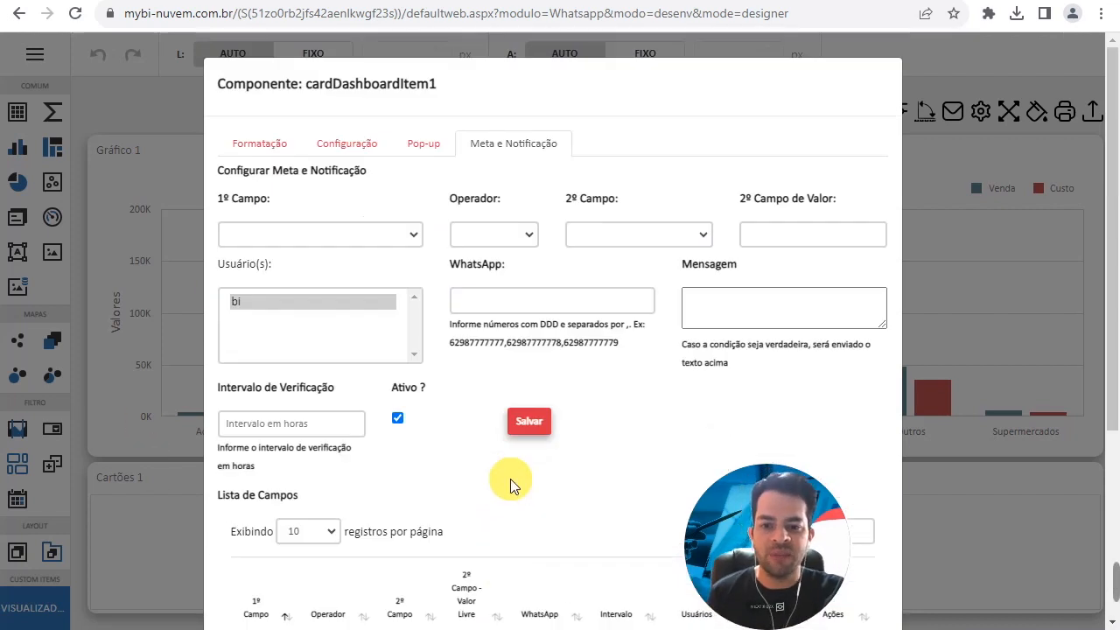
scroll(535, 518, down, 3)
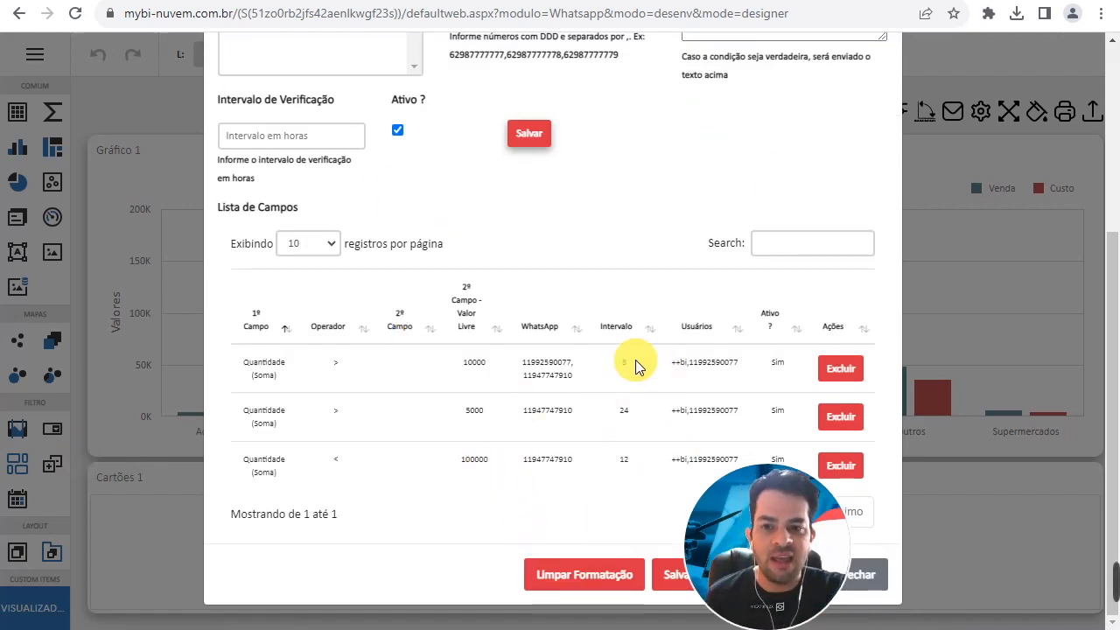
scroll(636, 366, up, 3)
scroll(888, 345, down, 3)
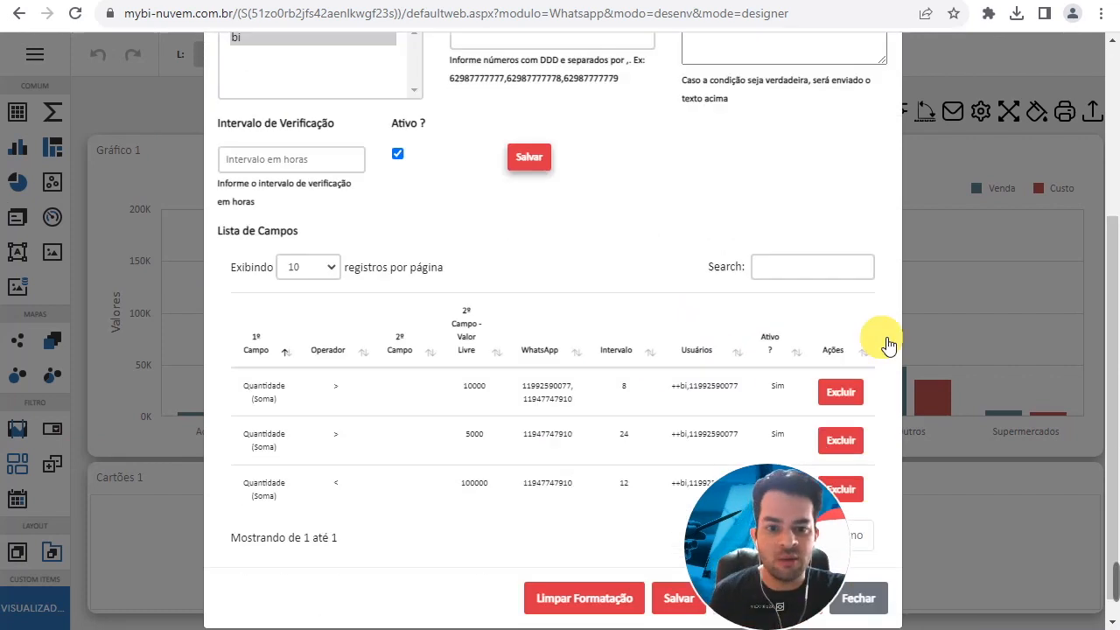
click(876, 574)
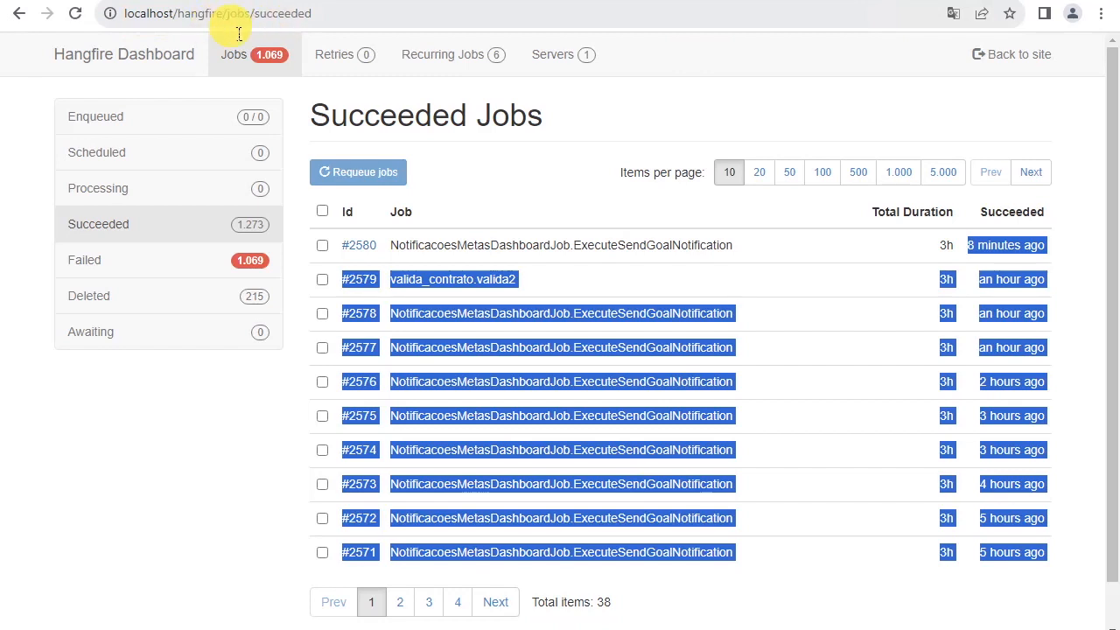
- In the Hangfire Dashboard, load localhost/hangfire and display the recurring jobs
drag(227, 16, 273, 16)
drag(408, 23, 408, 22)
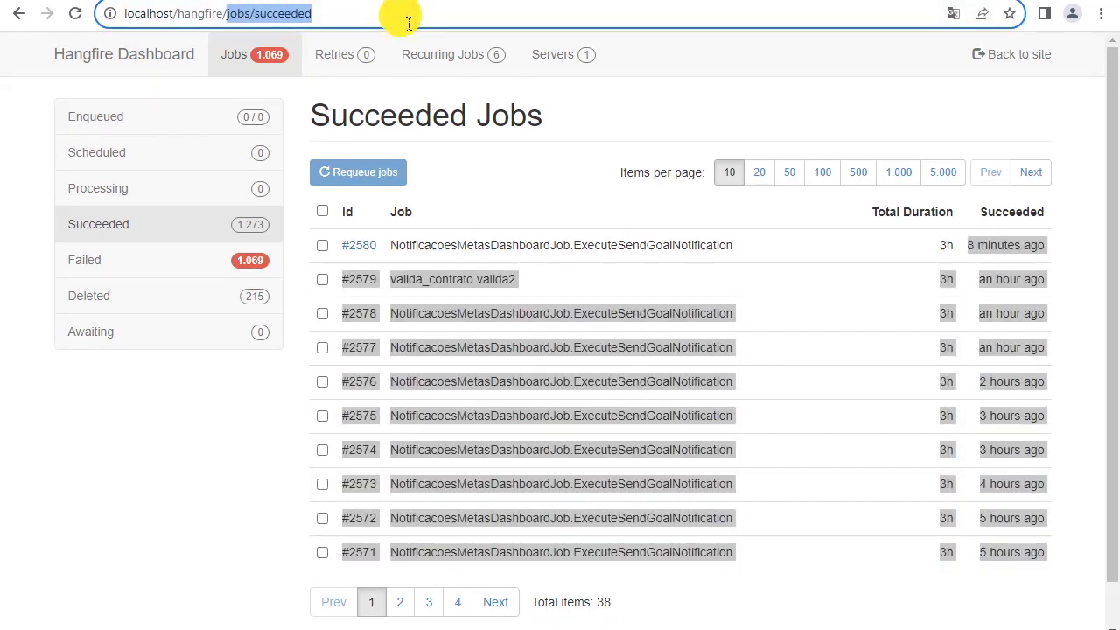
key(BackSpace)
key(BackSpace)
key(Return)
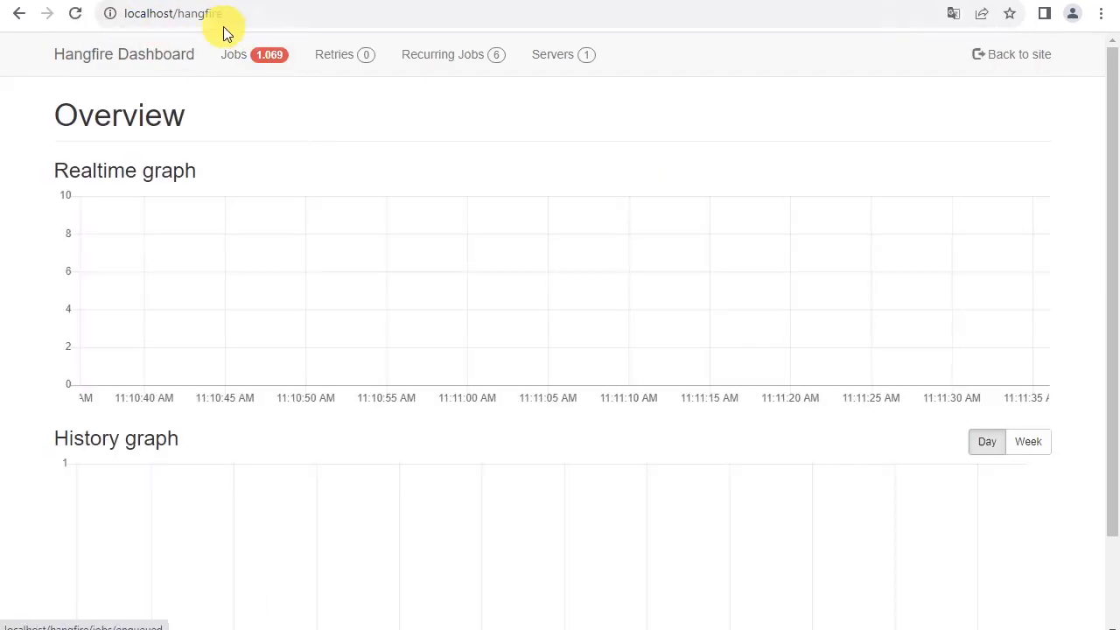
click(473, 54)
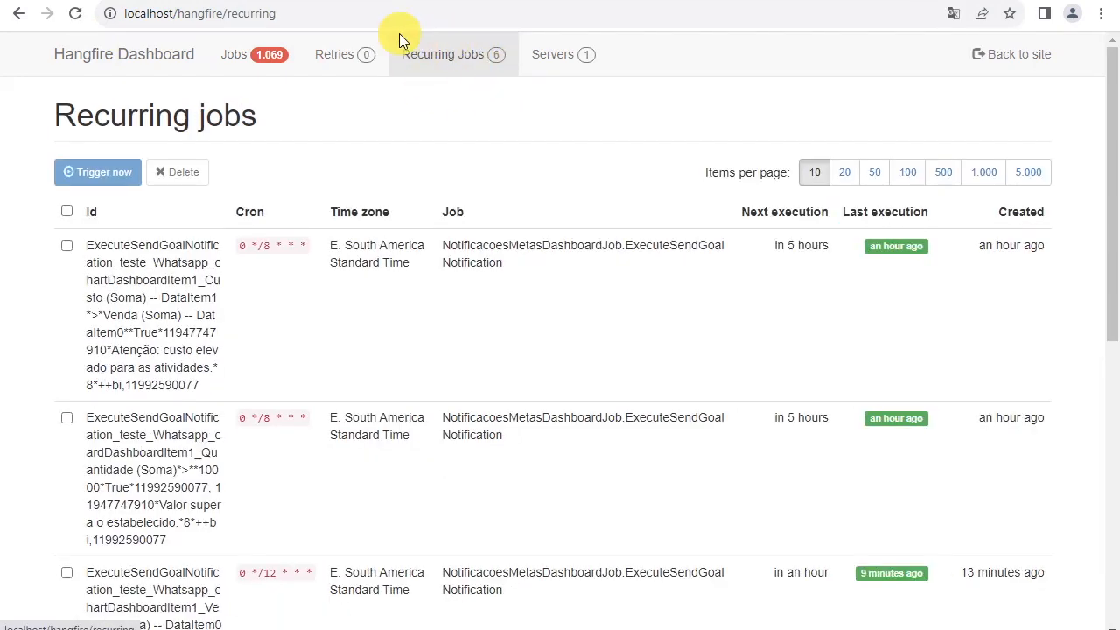
- Select the 12-hour recurring job for the card alert "Quantidade nao supera o esperado."
scroll(218, 444, down, 8)
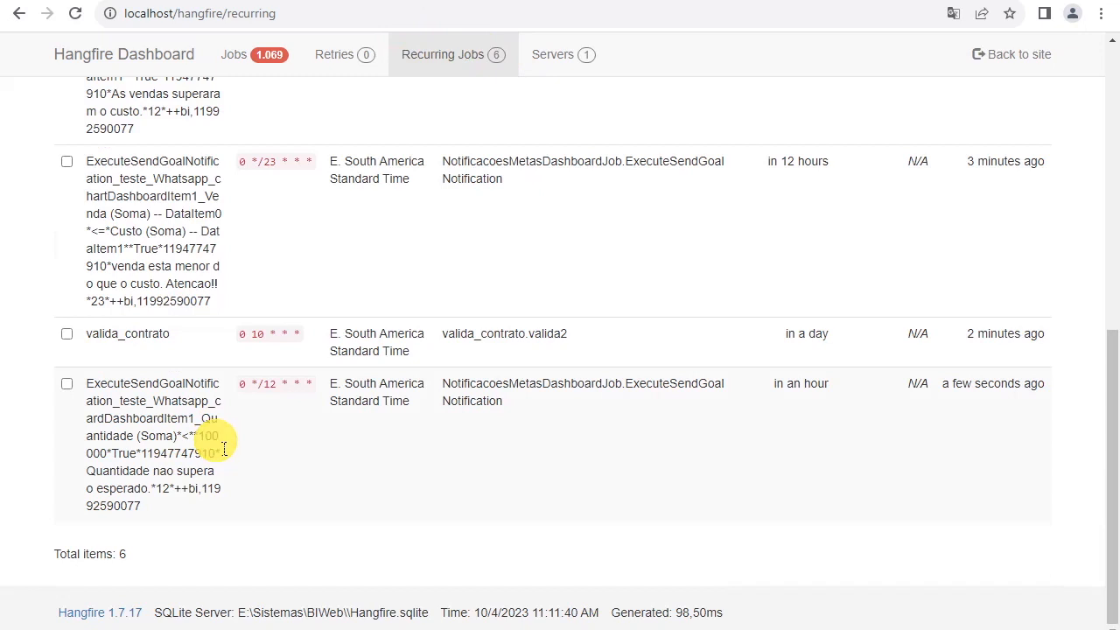
click(67, 384)
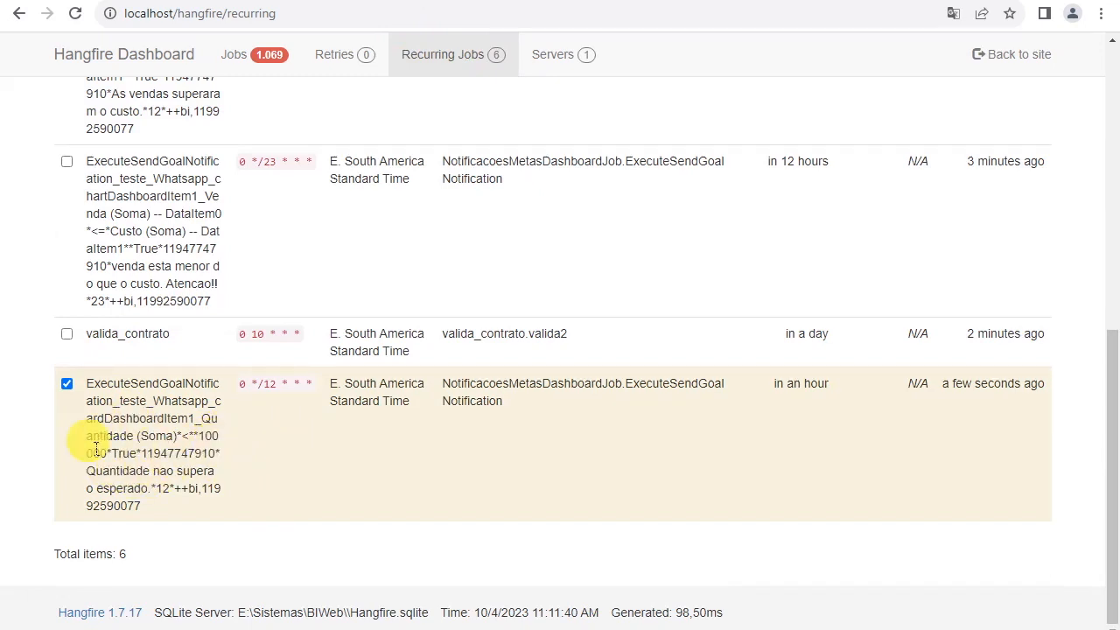
scroll(175, 475, up, 4)
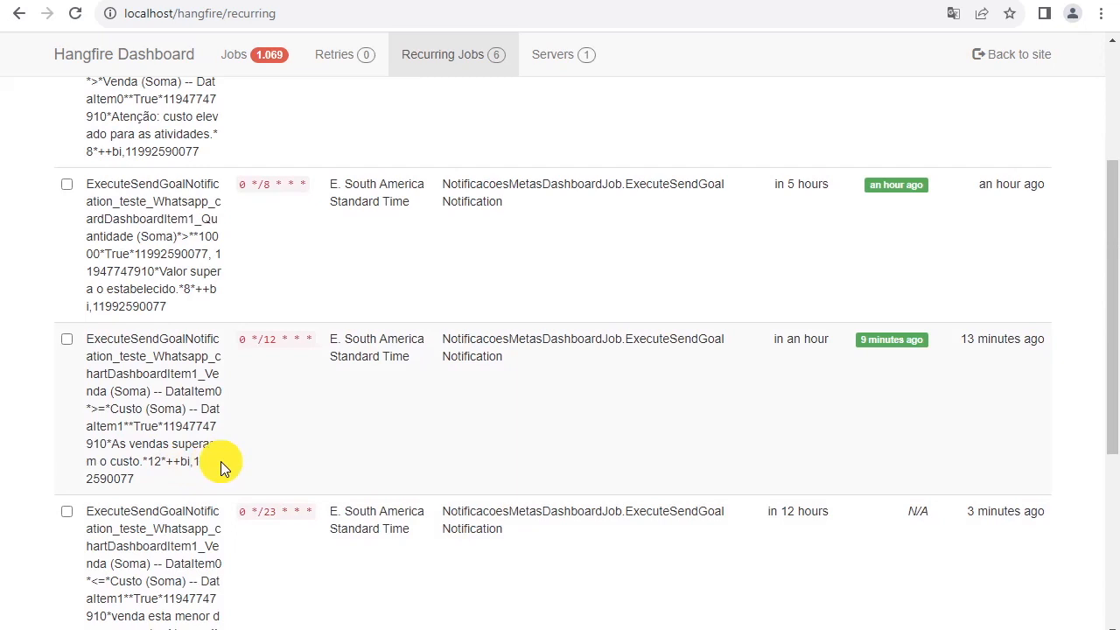
scroll(218, 473, up, 3)
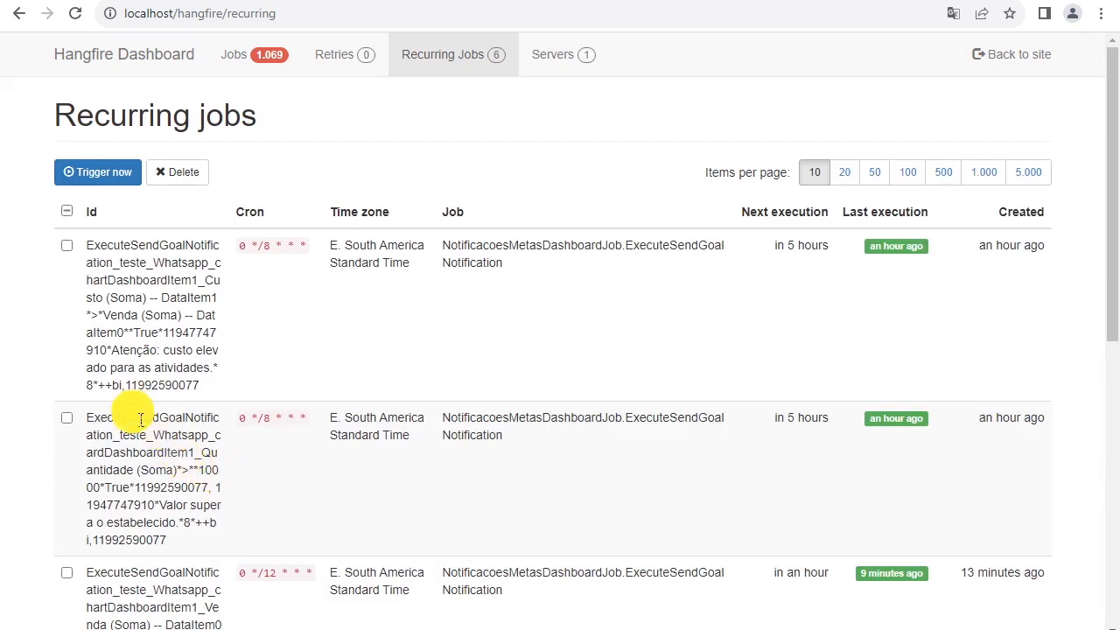
- Add the 23-hour chart job "venda esta menor do que o custo. Atencao!!" to the selection and trigger both jobs immediately
scroll(140, 415, down, 4)
scroll(138, 422, down, 2)
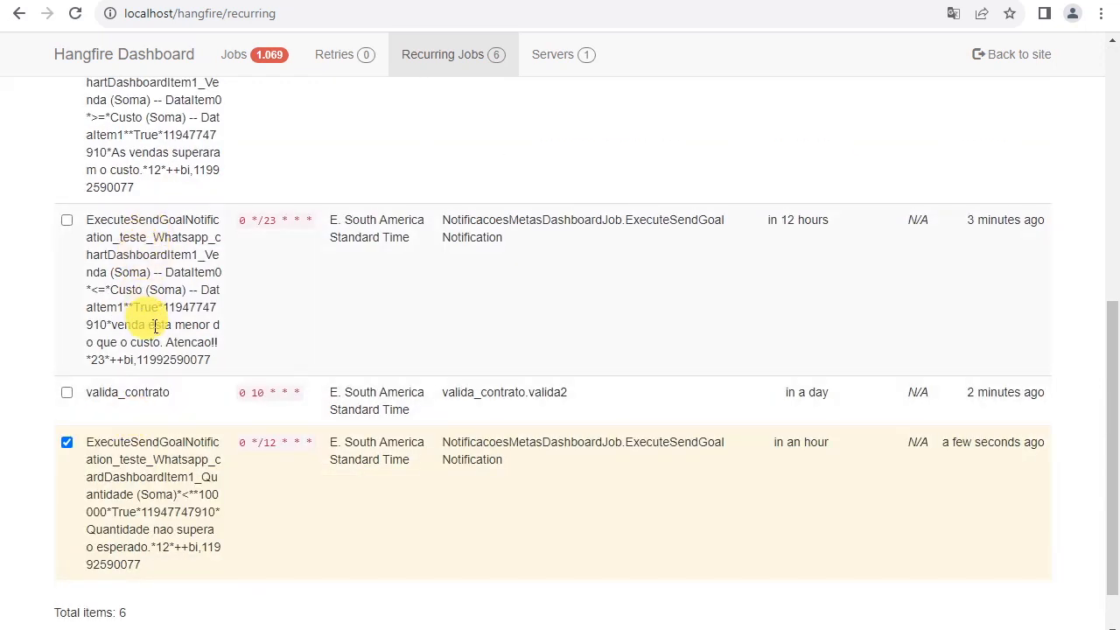
click(67, 222)
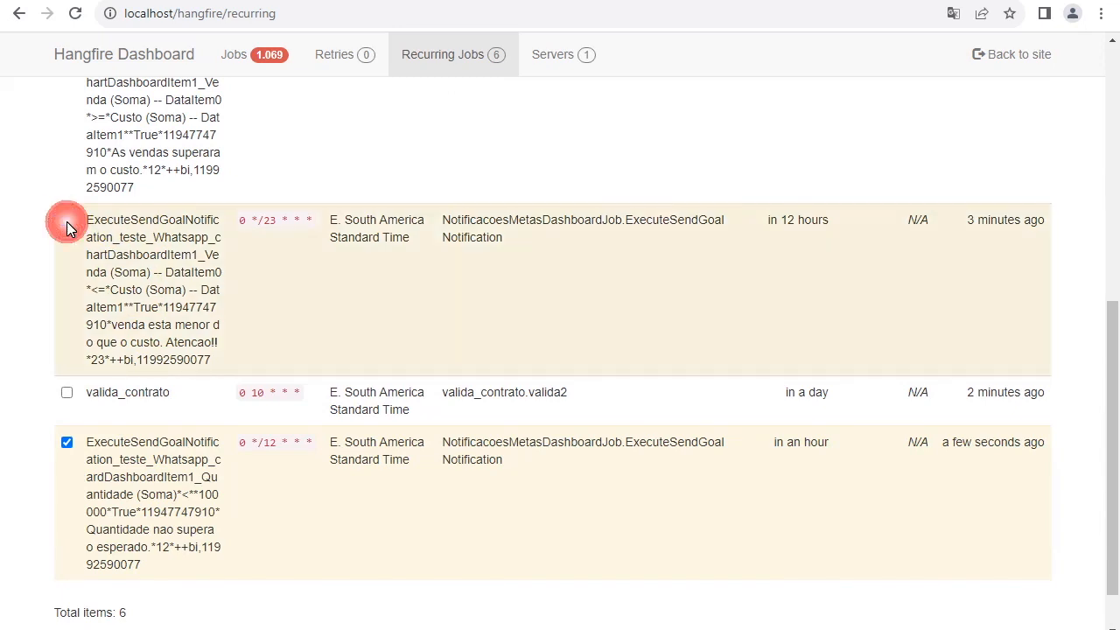
drag(968, 223, 1021, 229)
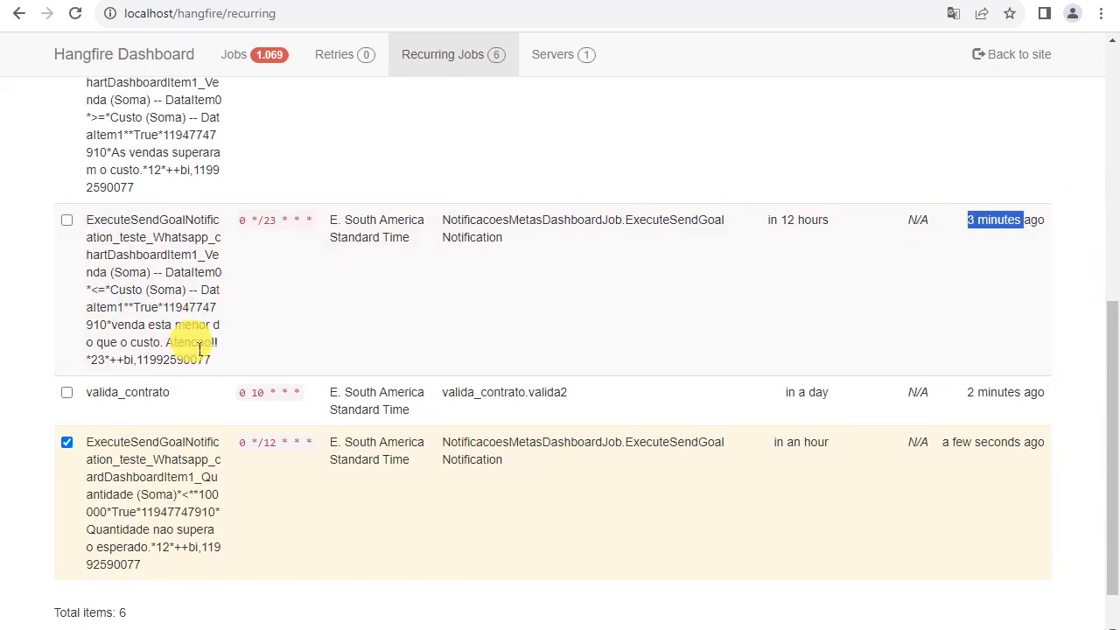
scroll(220, 359, up, 6)
scroll(77, 488, down, 8)
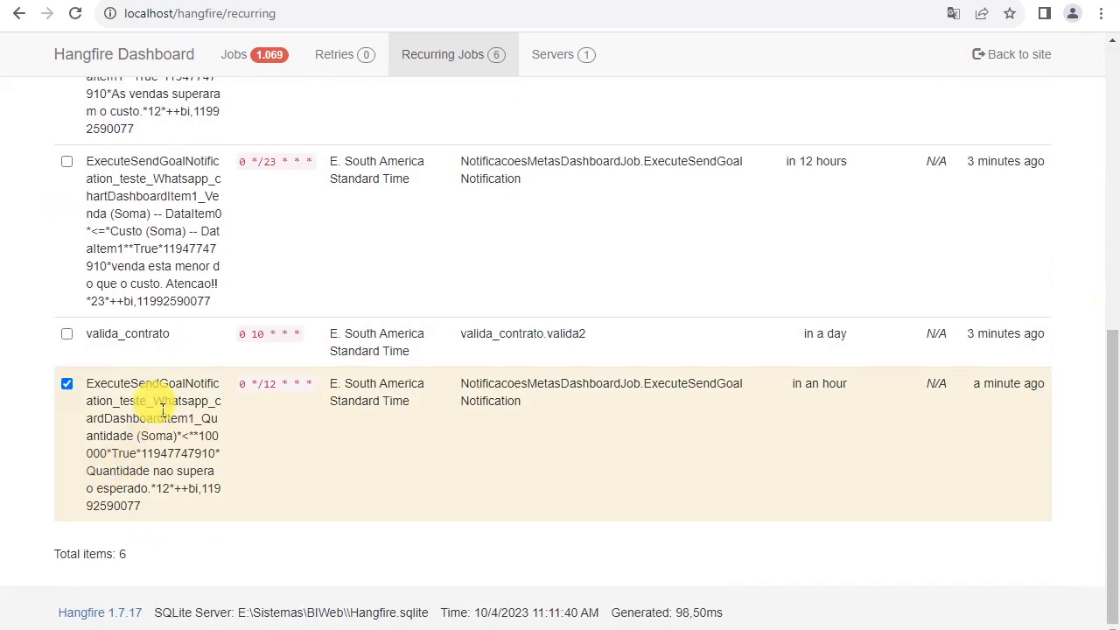
click(66, 161)
scroll(364, 328, up, 8)
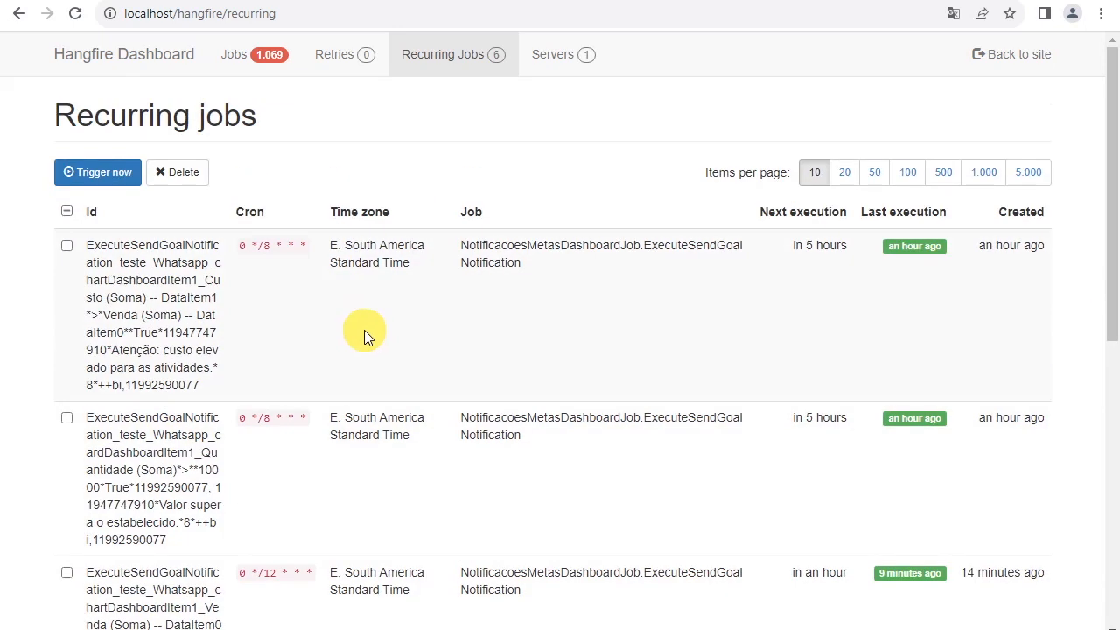
click(118, 175)
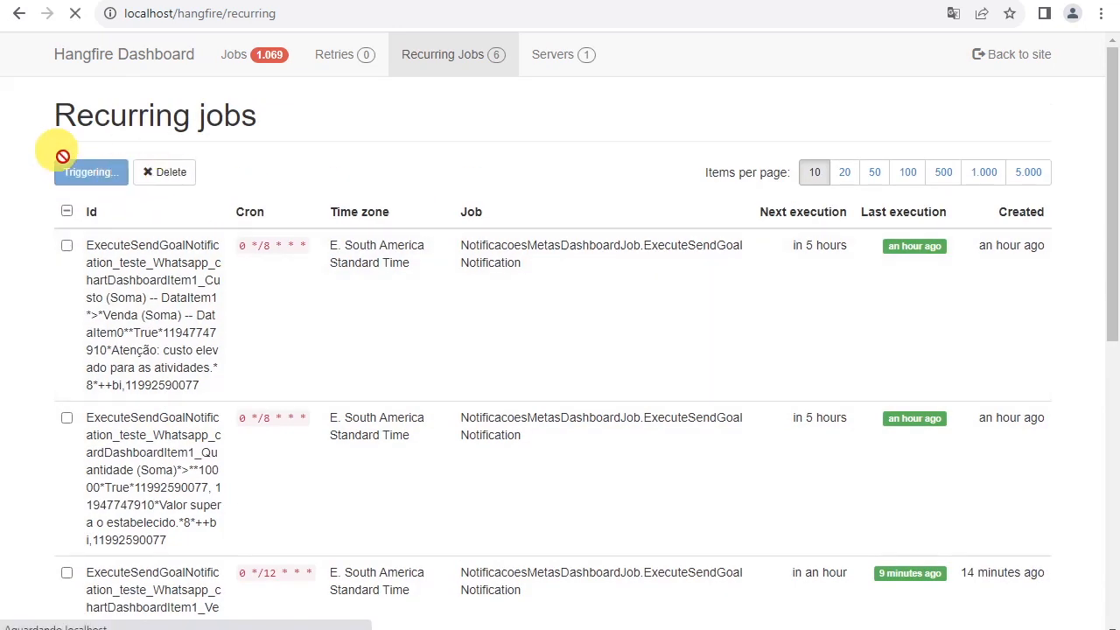
- Check the triggered notification jobs in the Enqueued, Processing and Succeeded lists
click(256, 63)
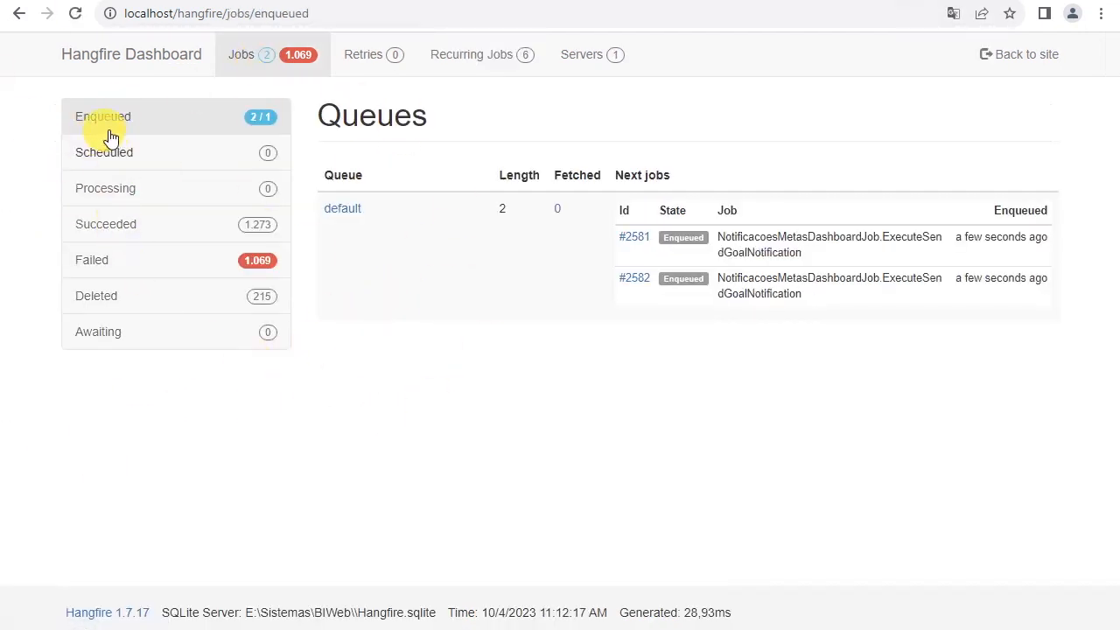
click(126, 190)
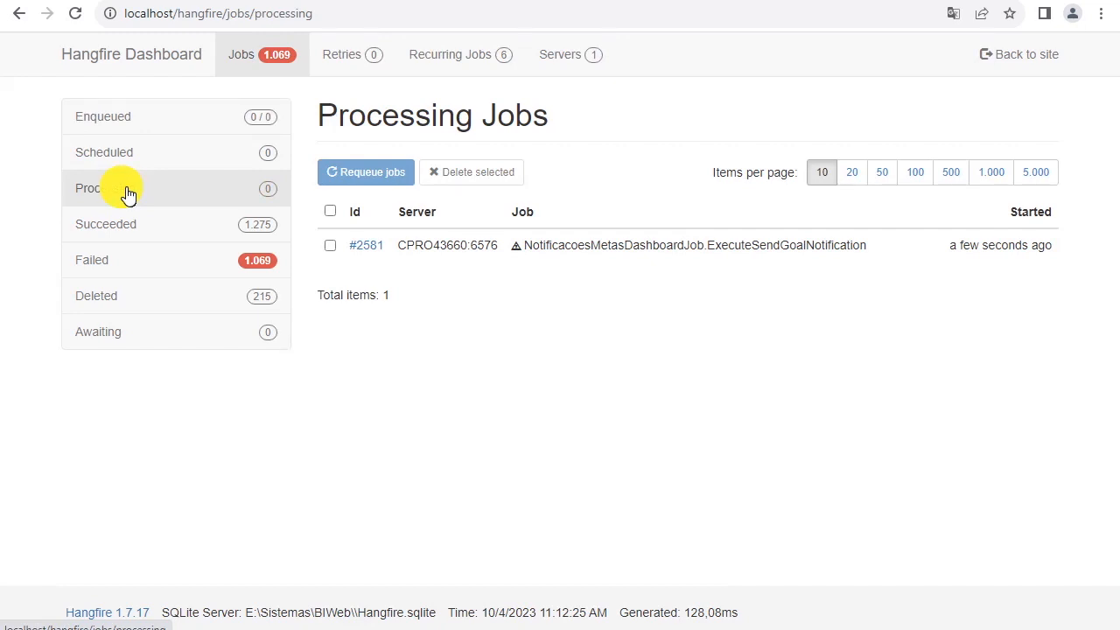
click(218, 224)
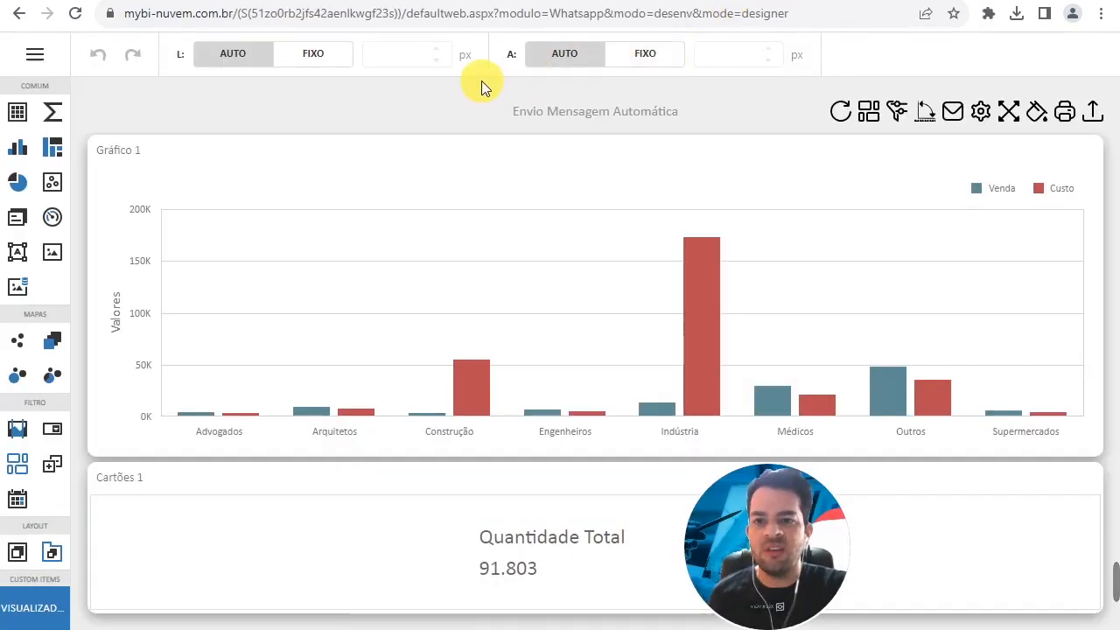
- Switch to WhatsApp Web and read the received "venda esta menor do que o custo. Atencao!!" alerts
click(320, 1)
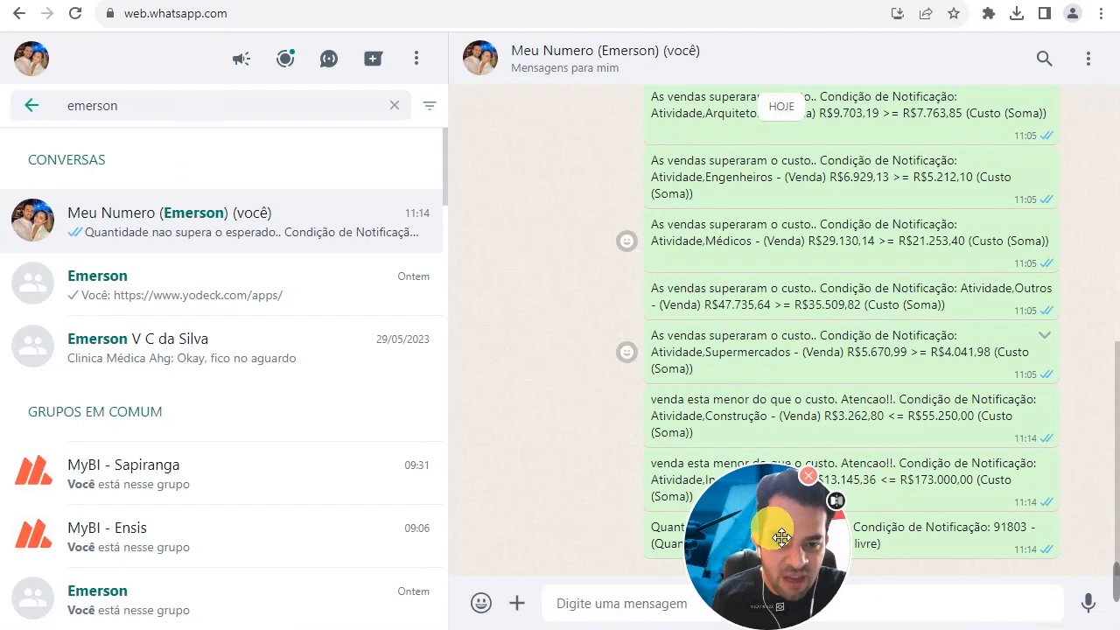
drag(746, 542, 463, 349)
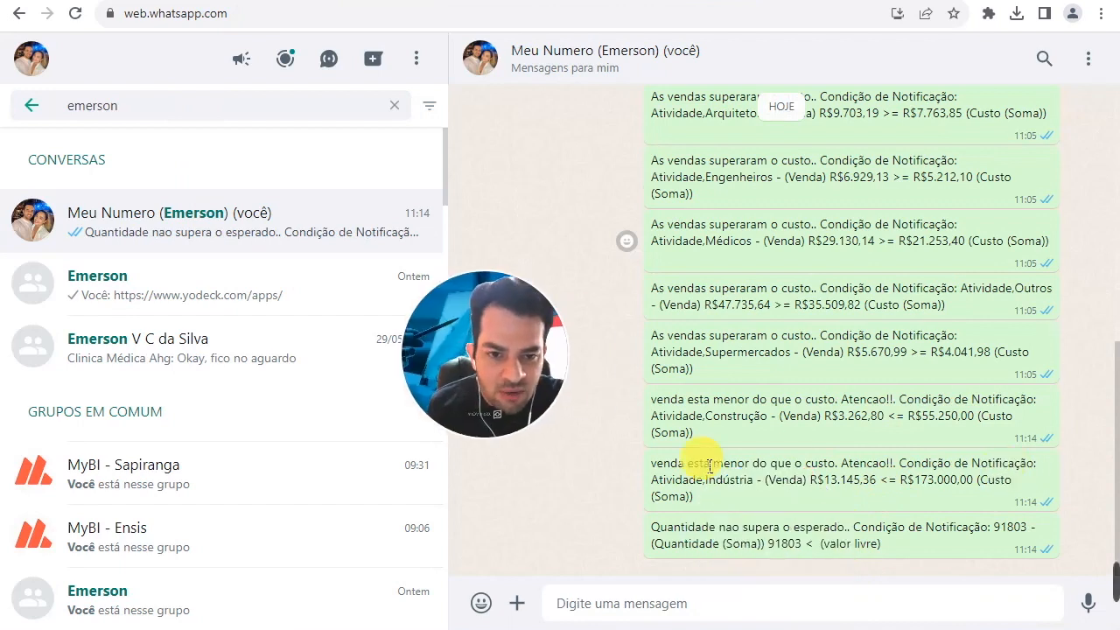
drag(671, 399, 824, 405)
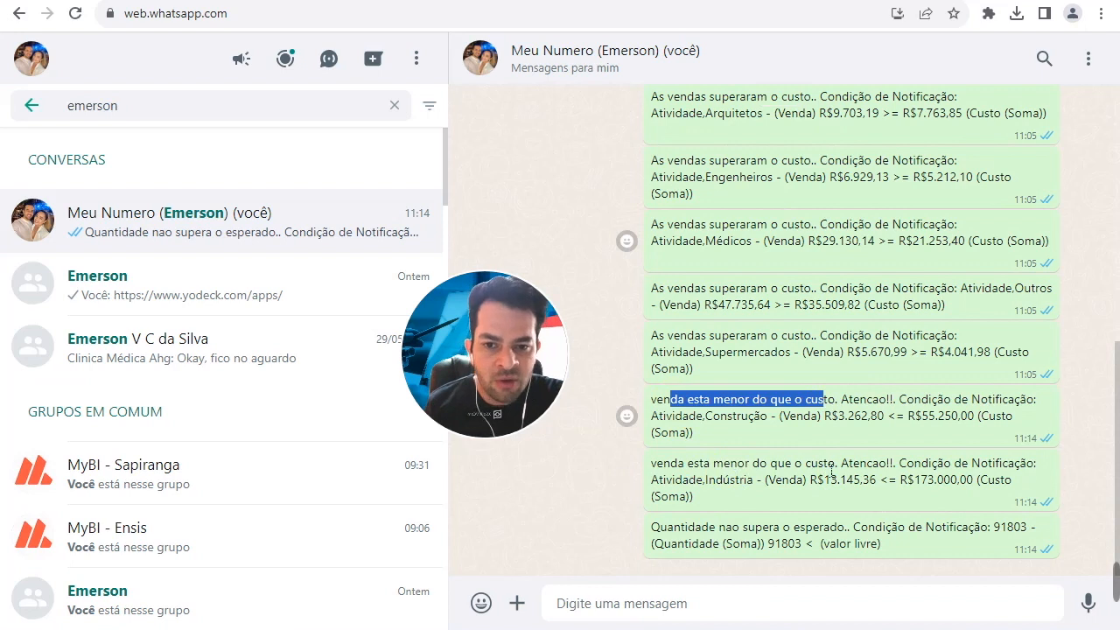
drag(731, 465, 830, 470)
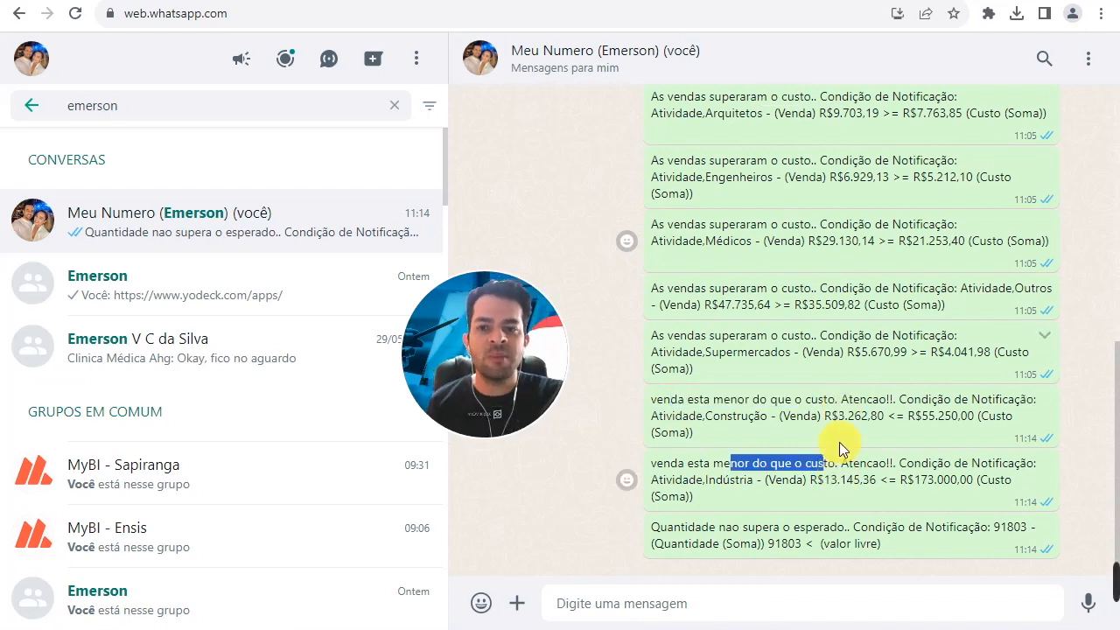
- Switch to the MyBI dashboard and compare the Venda and Custo bars for Indústria in Gráfico 1
key(ctrl+Tab)
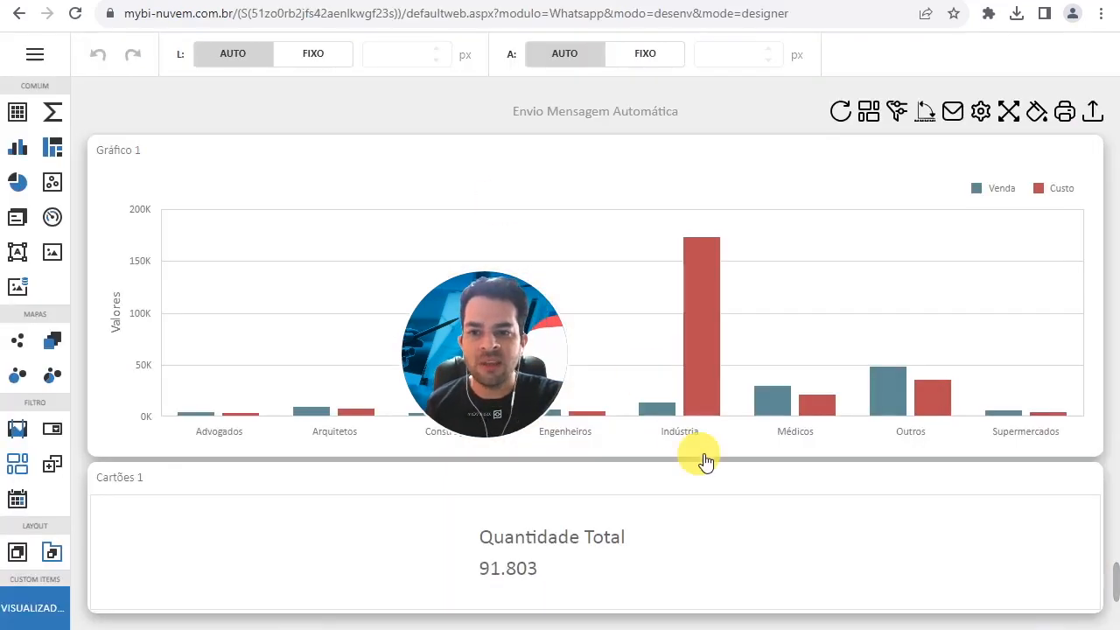
click(663, 413)
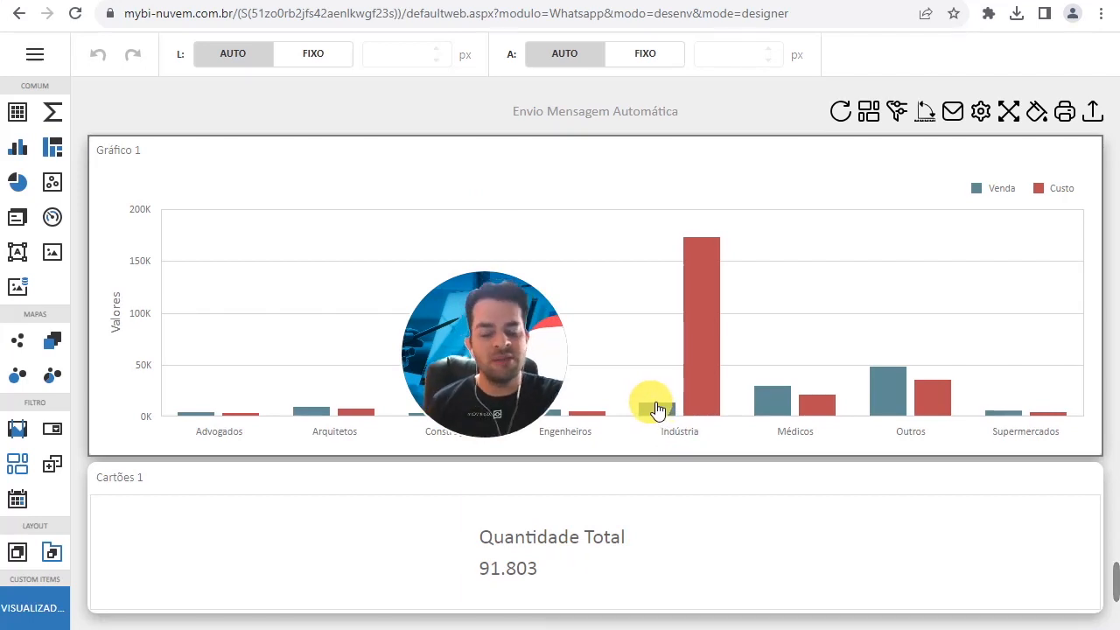
click(795, 435)
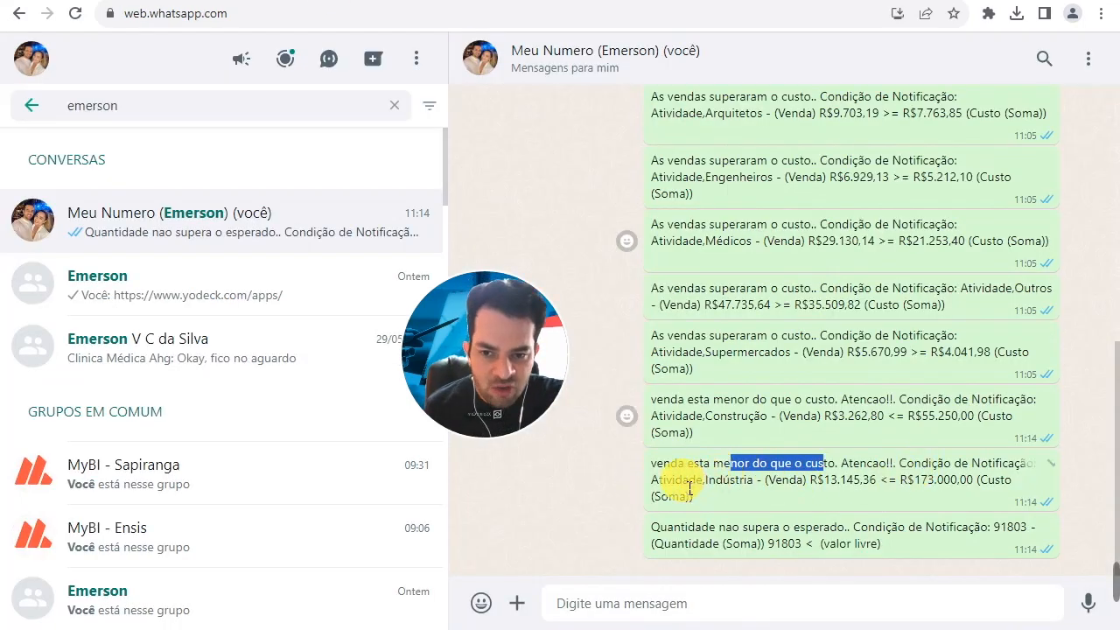
- In WhatsApp Web, examine the activity names and the Venda and Custo amounts in the Indústria and Construção alerts
drag(683, 480, 755, 480)
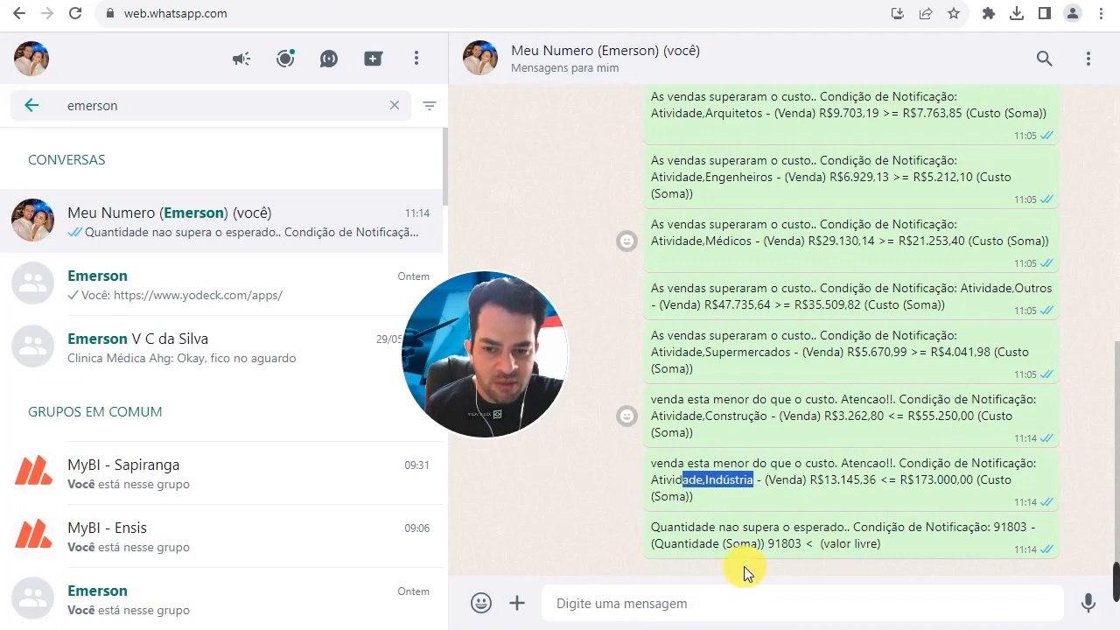
drag(672, 417, 755, 422)
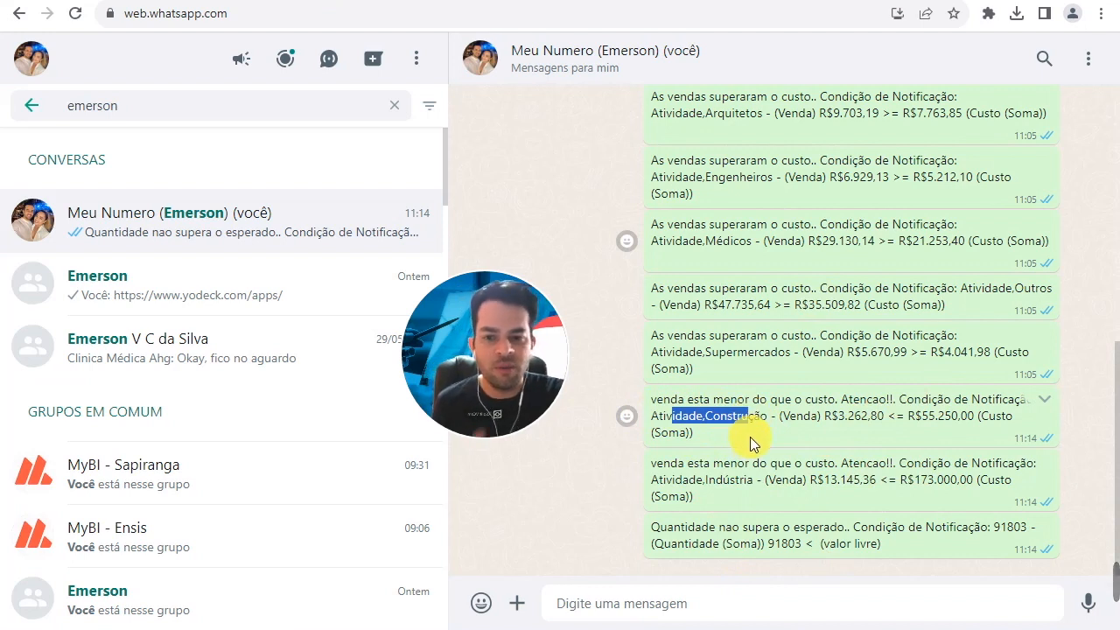
drag(819, 418, 977, 423)
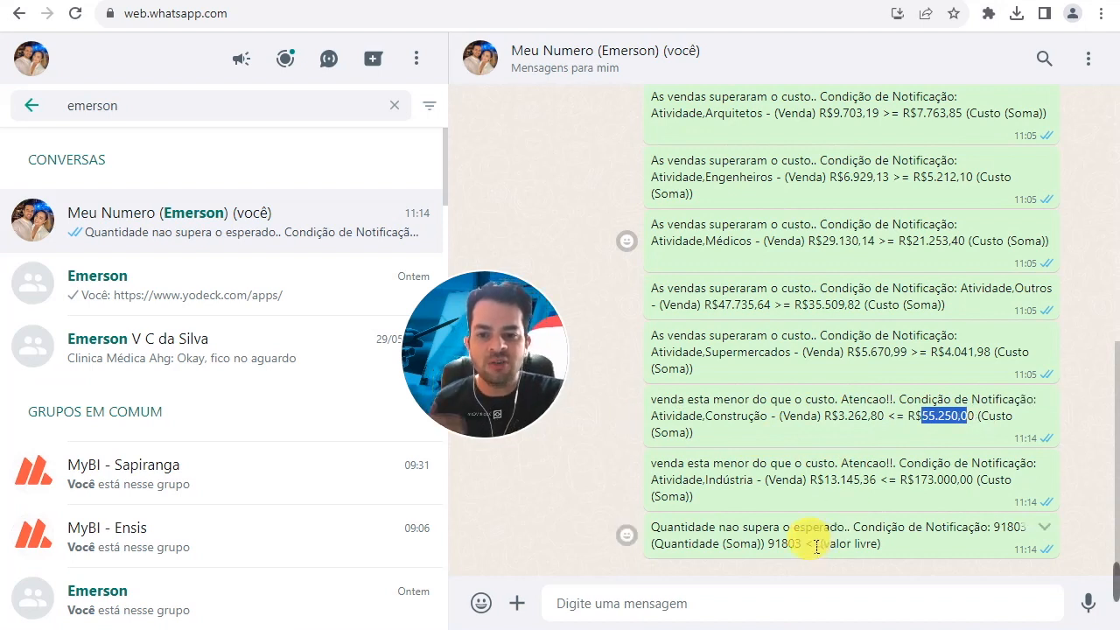
- Examine the notification condition, quantity value and message text of the "Quantidade nao supera o esperado." alert
drag(875, 529, 951, 529)
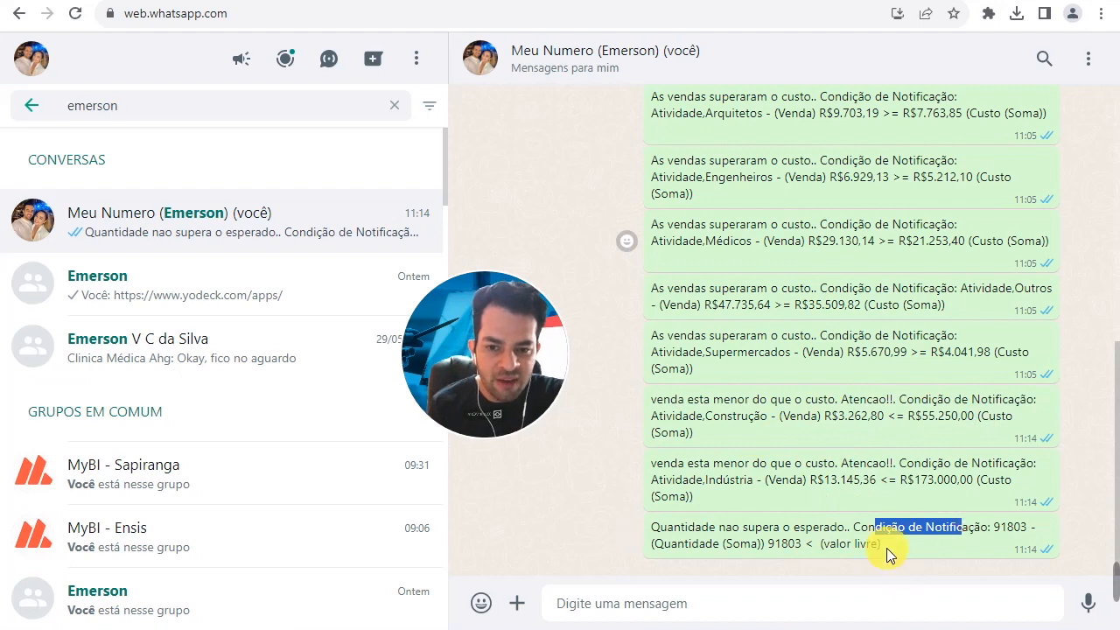
drag(995, 531, 1040, 536)
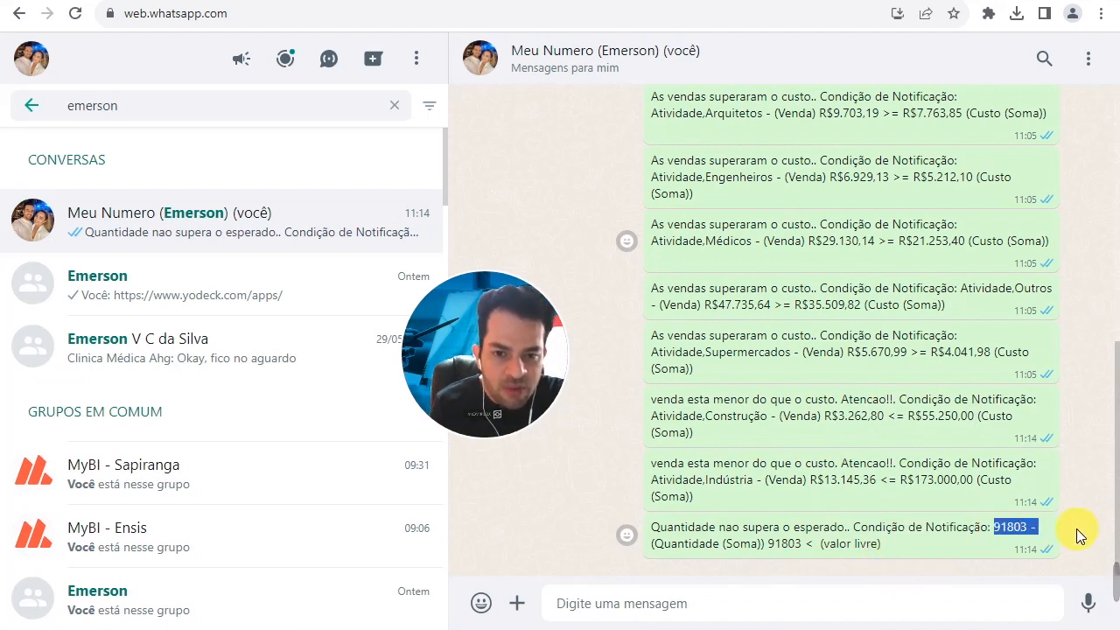
drag(674, 529, 840, 530)
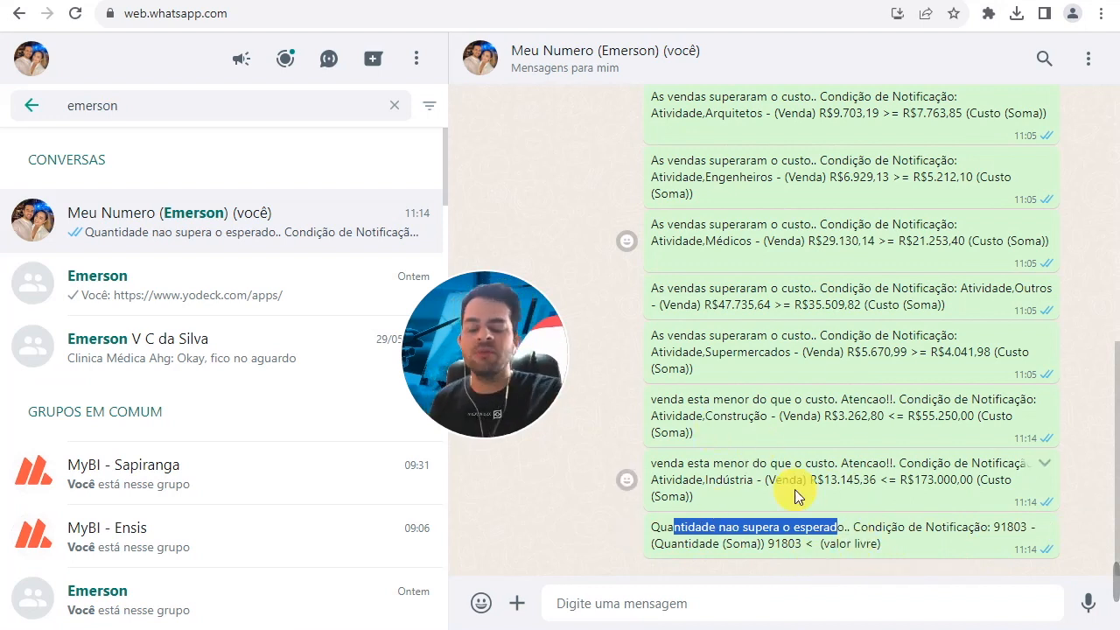
- Return to the MyBI dashboard and select the Gráfico 1 chart
click(131, 1)
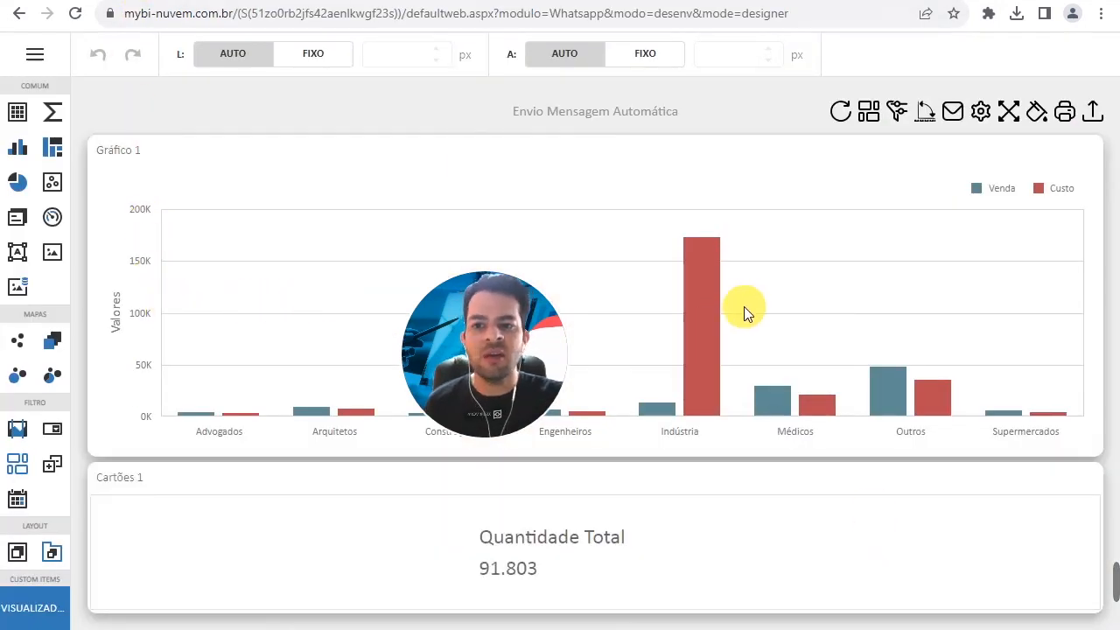
click(818, 256)
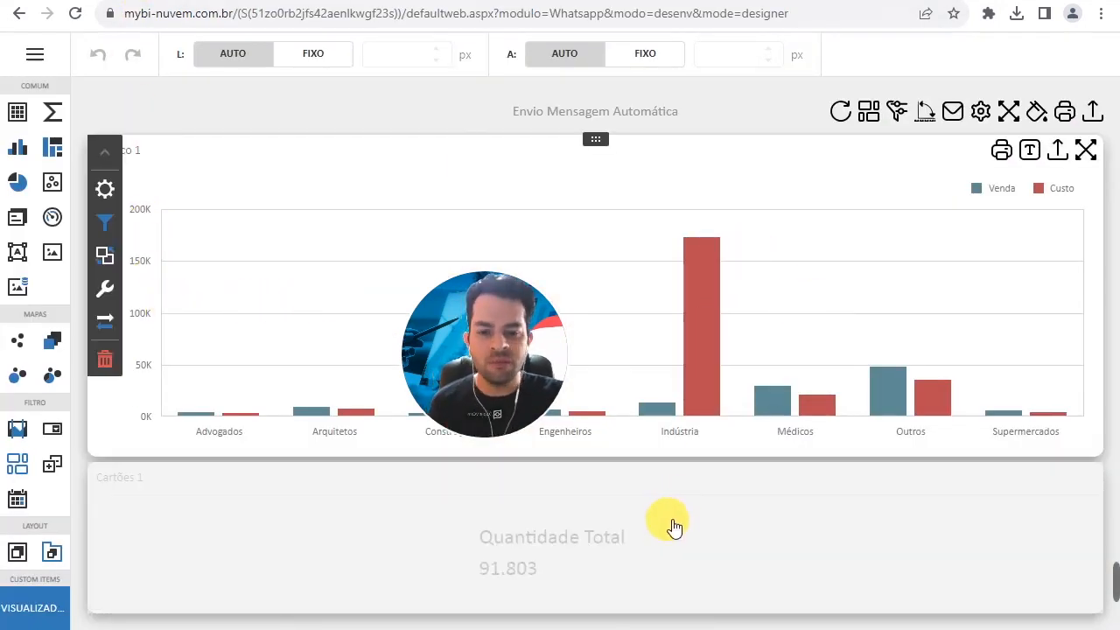